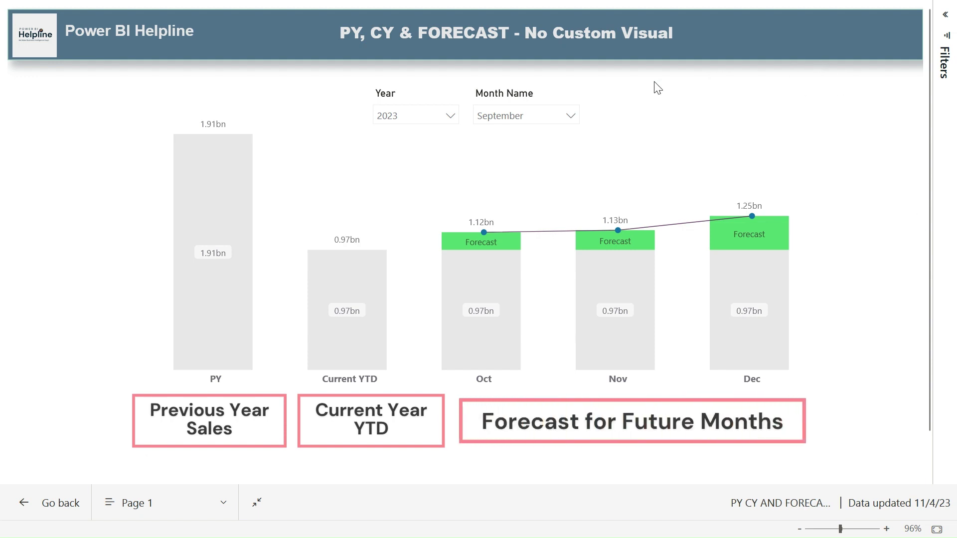
- Preview the forecast chart for October and August, then set the Month Name slicer back to September
left_click(543, 116)
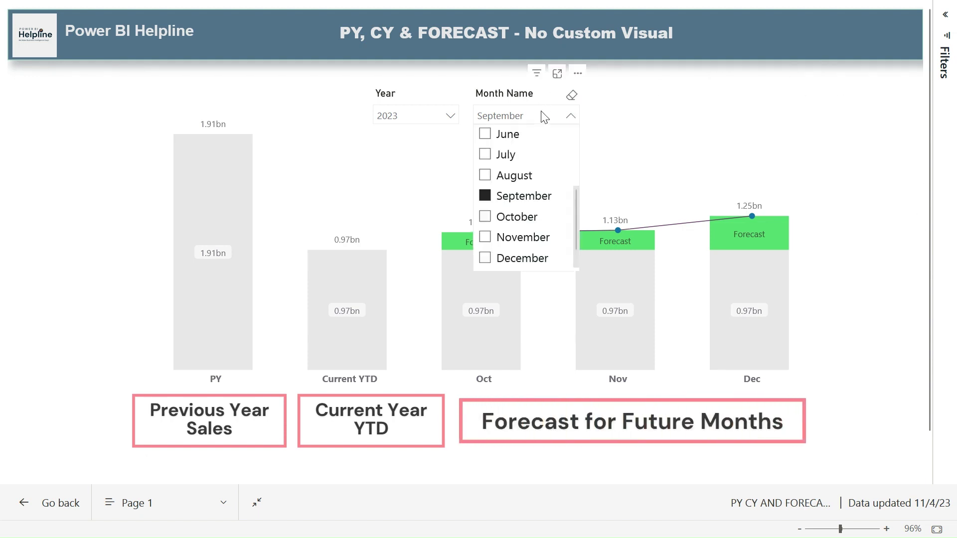
left_click(505, 220)
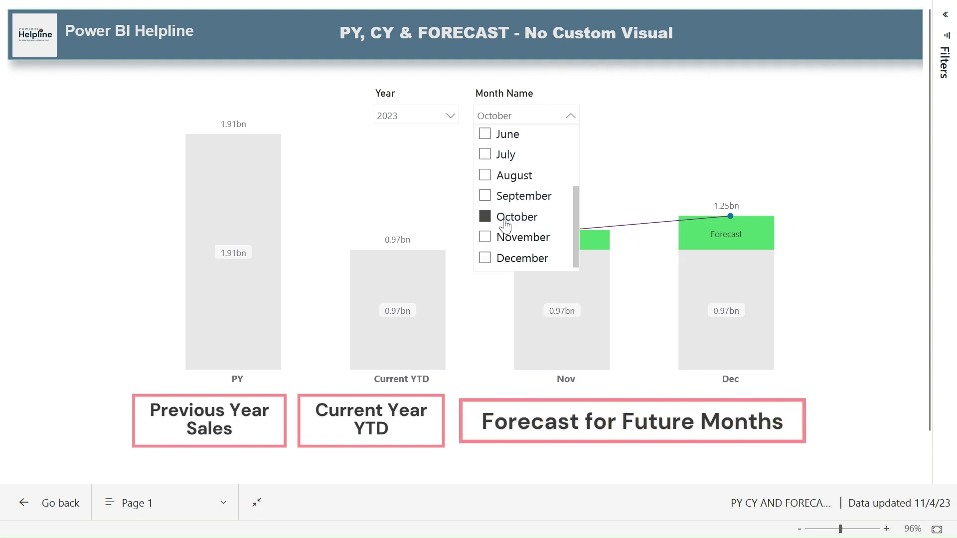
left_click(668, 83)
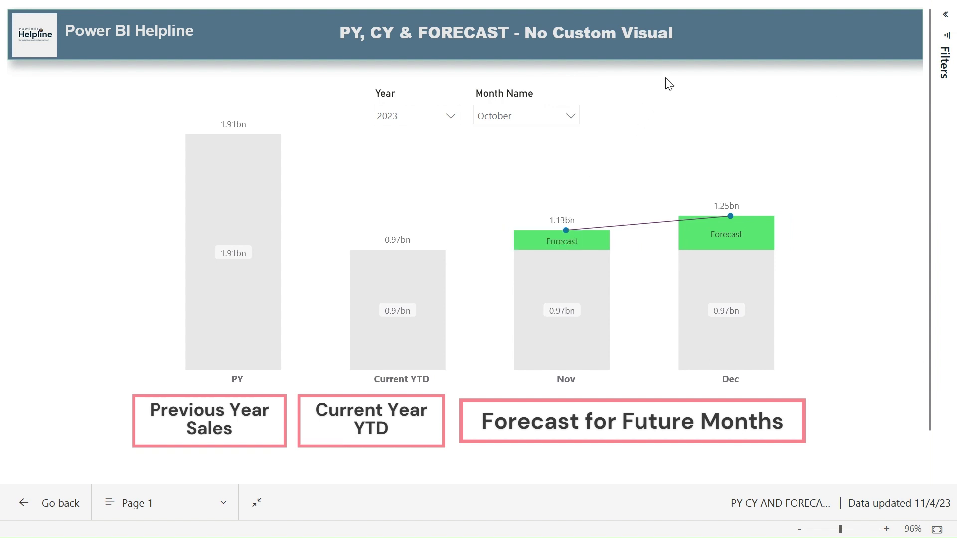
left_click(509, 122)
left_click(510, 177)
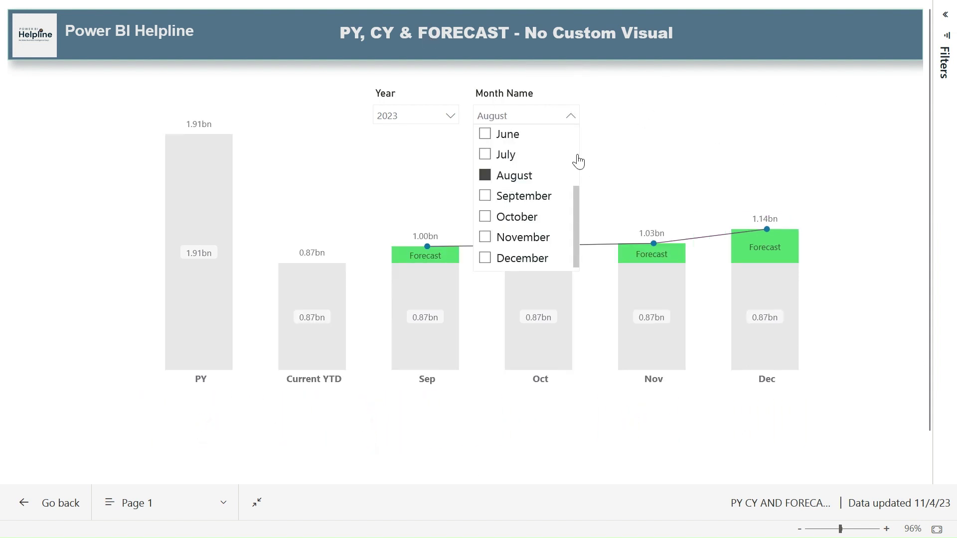
left_click(521, 197)
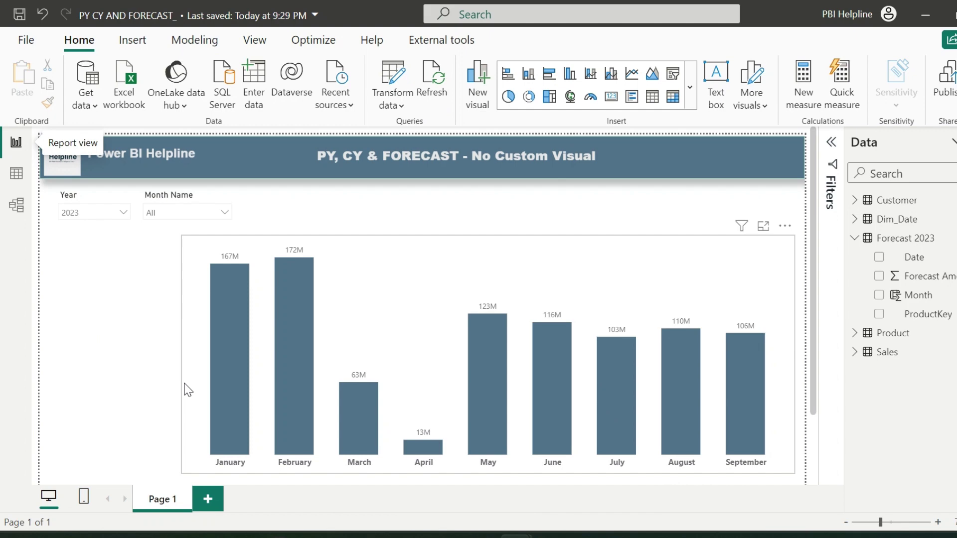
left_click(15, 173)
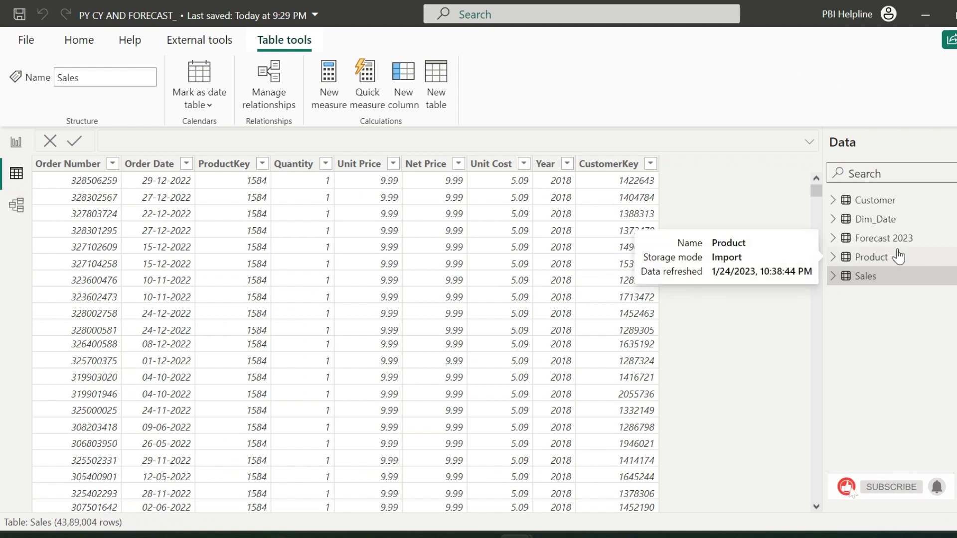
left_click(880, 240)
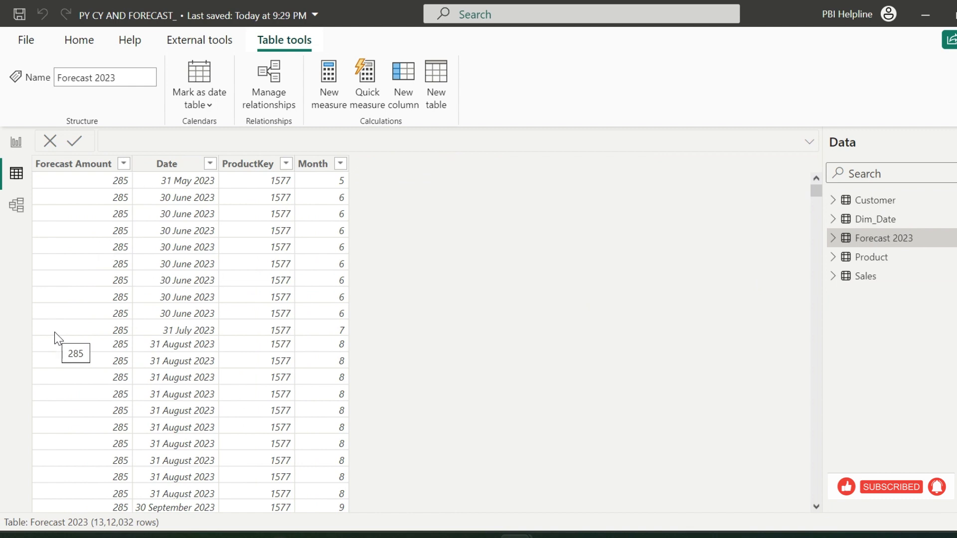
left_click(210, 164)
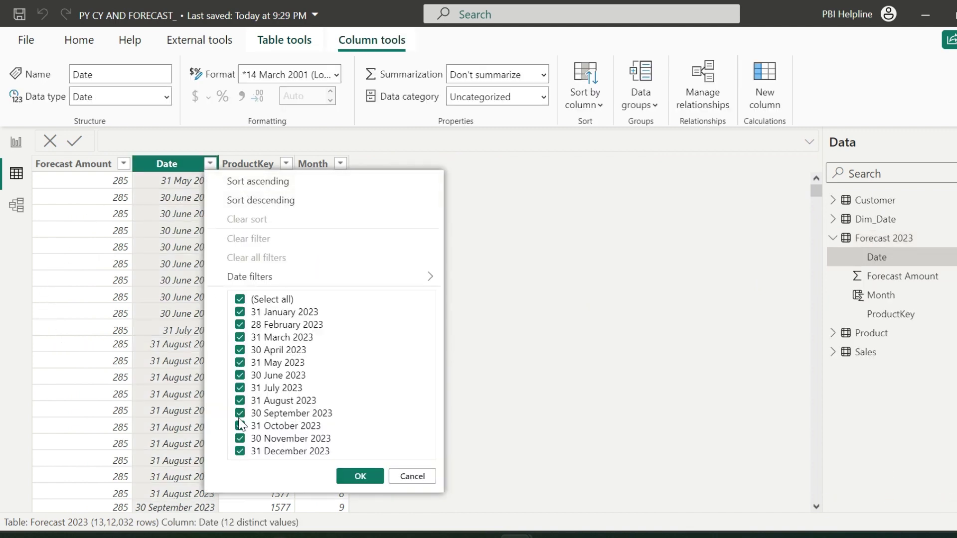
left_click(17, 204)
left_click(16, 205)
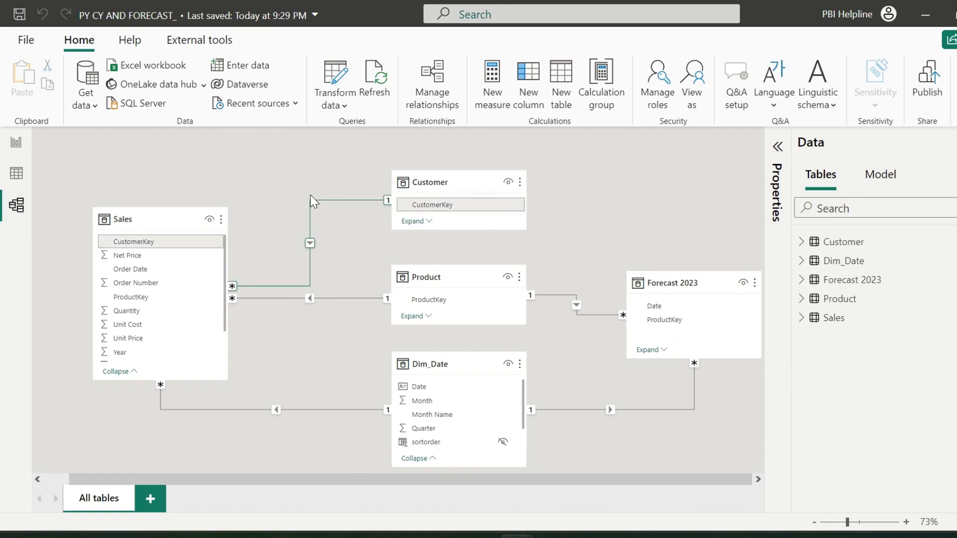
left_click(16, 142)
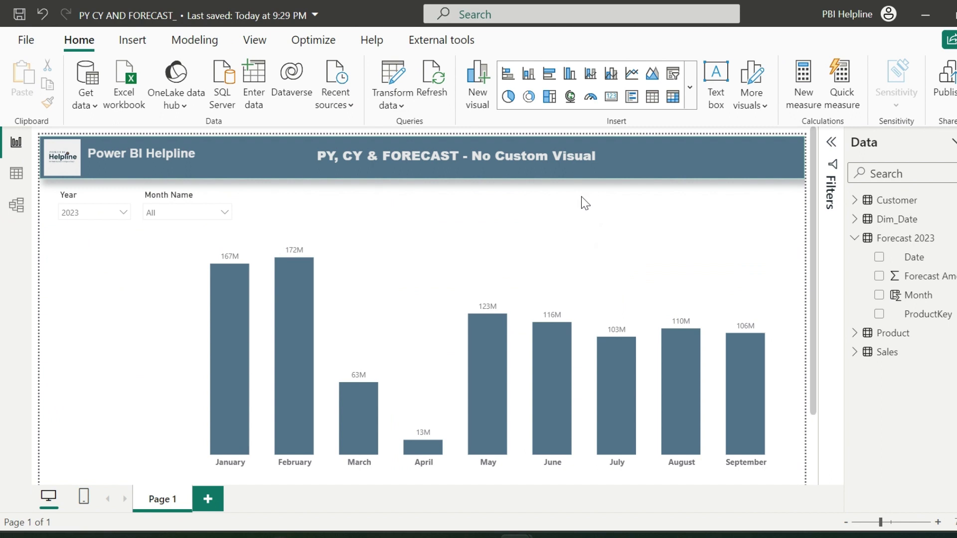
left_click(573, 234)
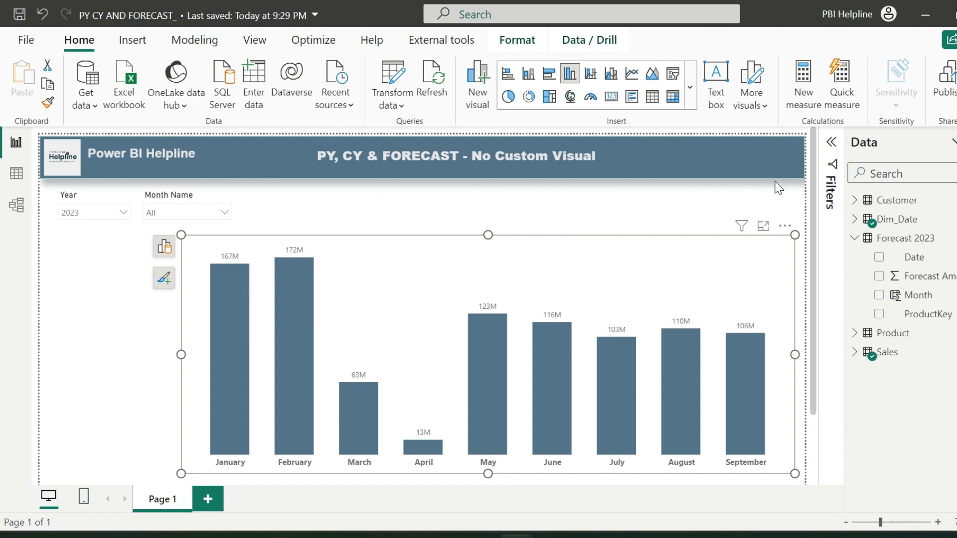
left_click(879, 276)
left_click(528, 208)
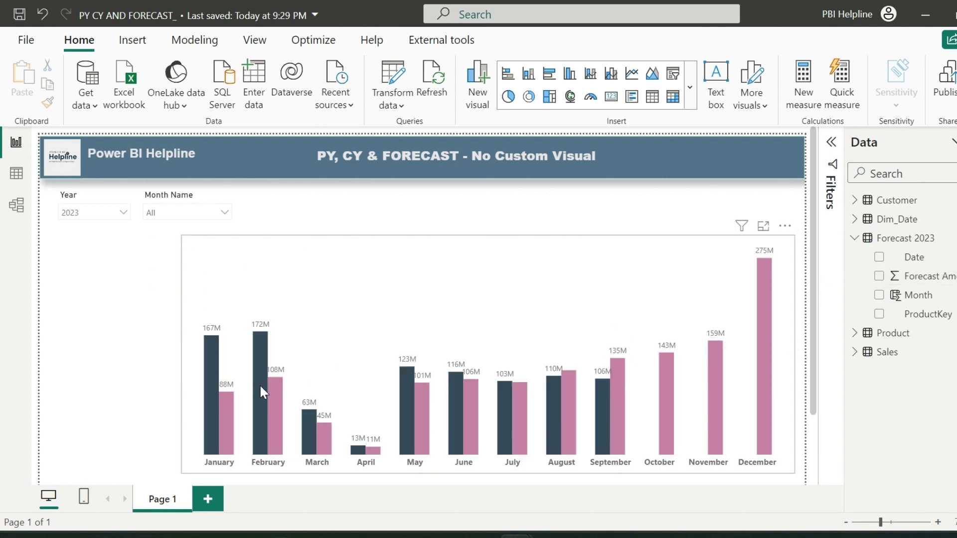
mouse_move(624, 395)
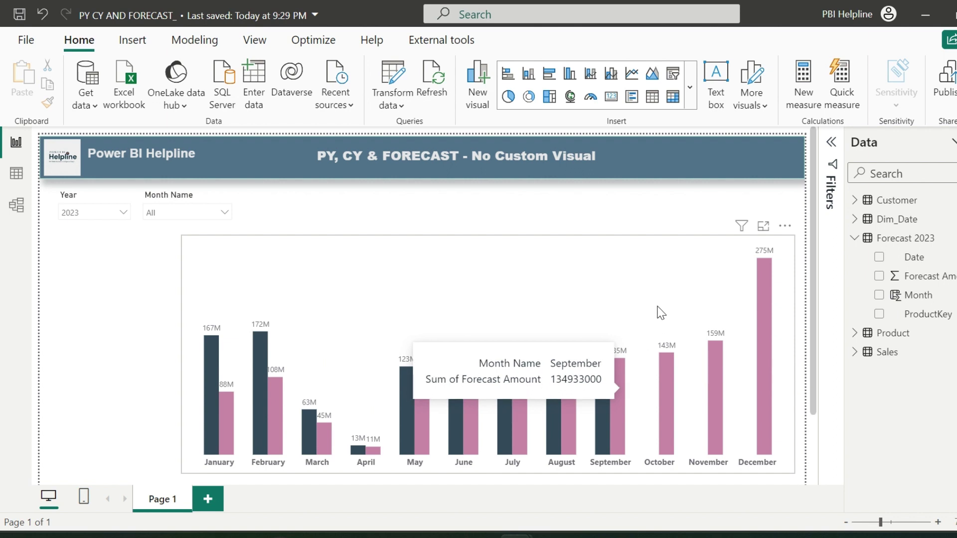
left_click(675, 283)
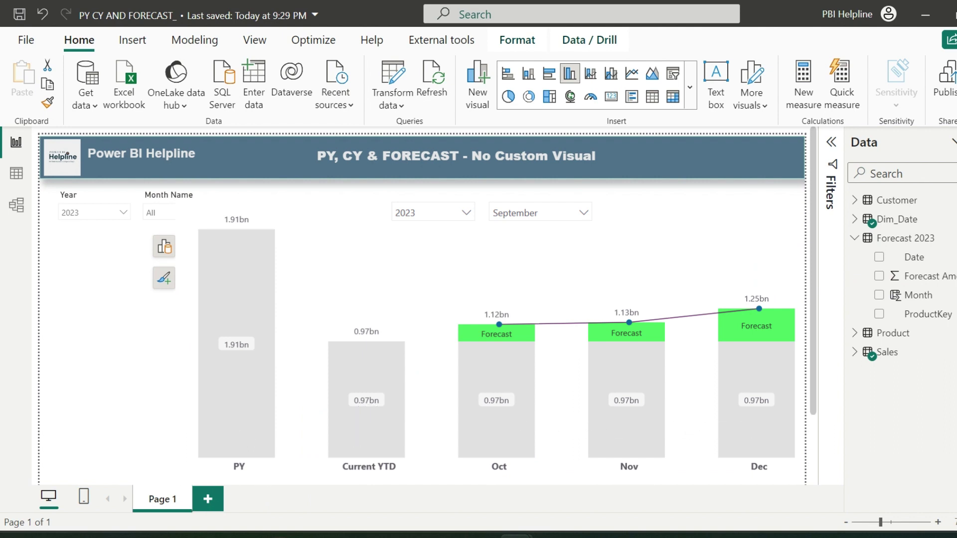
key("Escape")
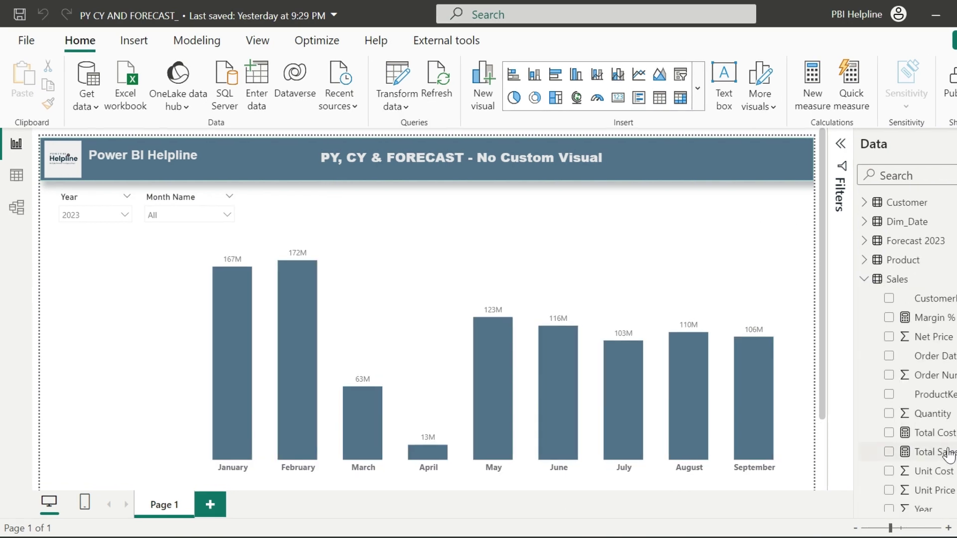
- Name the new measure 'Cumulative Sales' in the formula bar
left_click(935, 452)
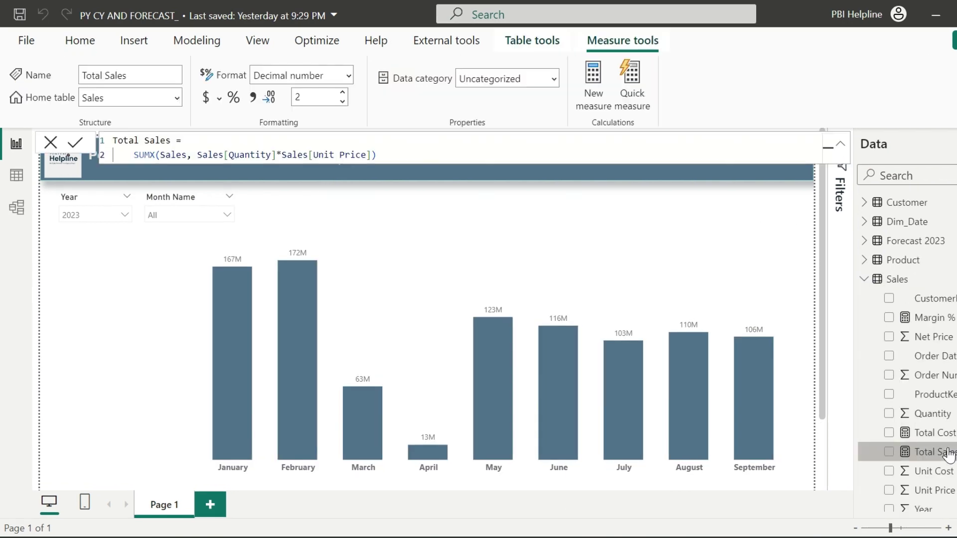
right_click(904, 288)
key("Escape")
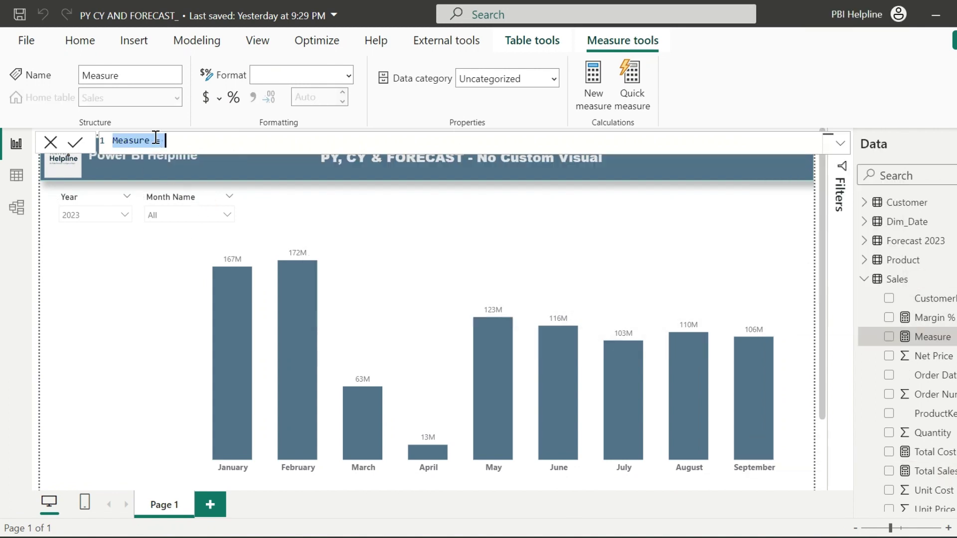
left_click_drag(156, 140, 94, 140)
type("Cum")
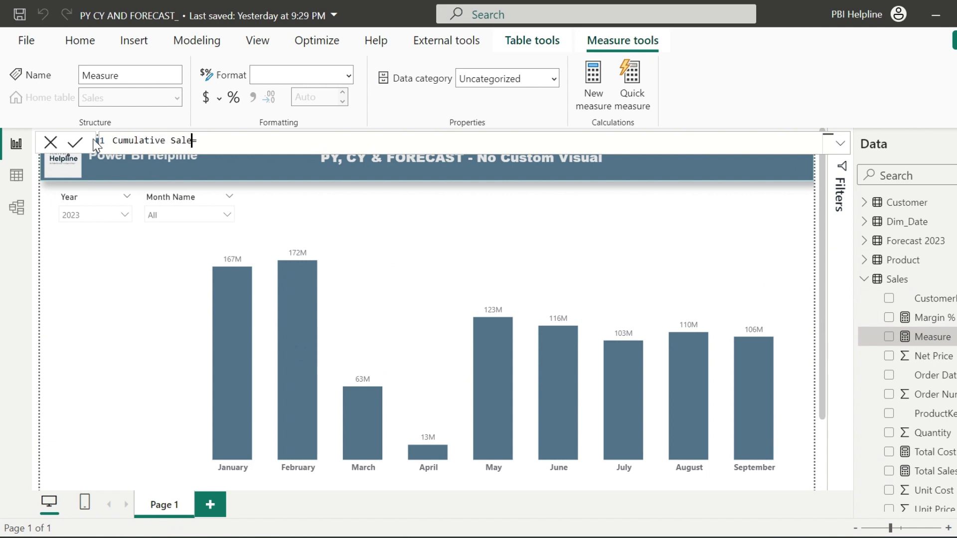
type("ulative Sales")
- Write CALCULATE([Total Sales], FILTER(ALL(Dim_Date[Month Name], Dim_Date[Month]), ...)) as the measure body
key("End")
key("Return")
type("CALCULATE(")
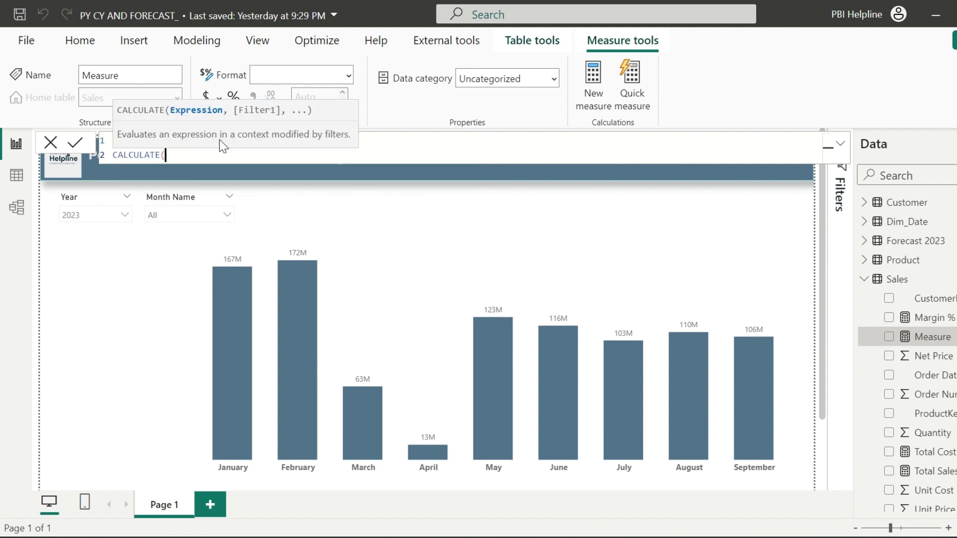
key("Return")
type("tota")
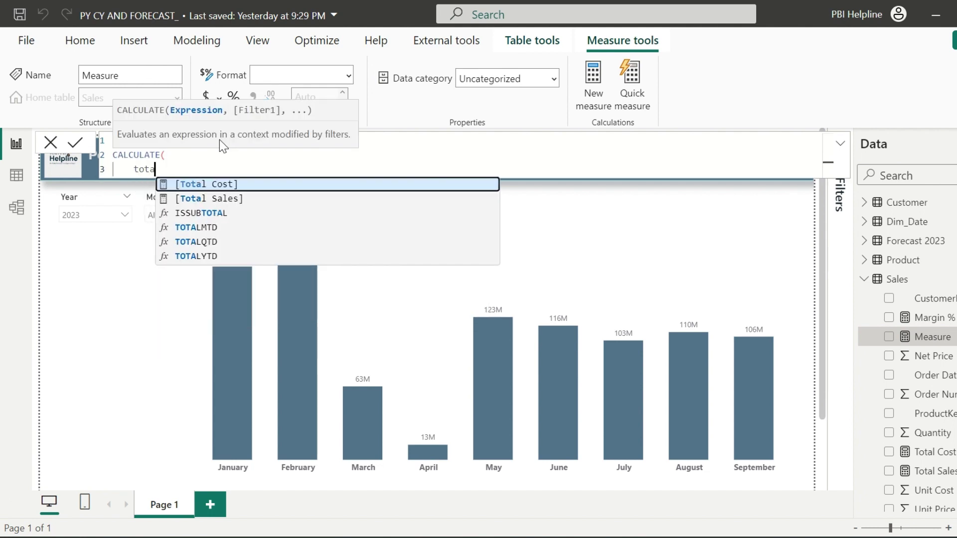
key("Down")
key("Tab")
type(",")
key("Return")
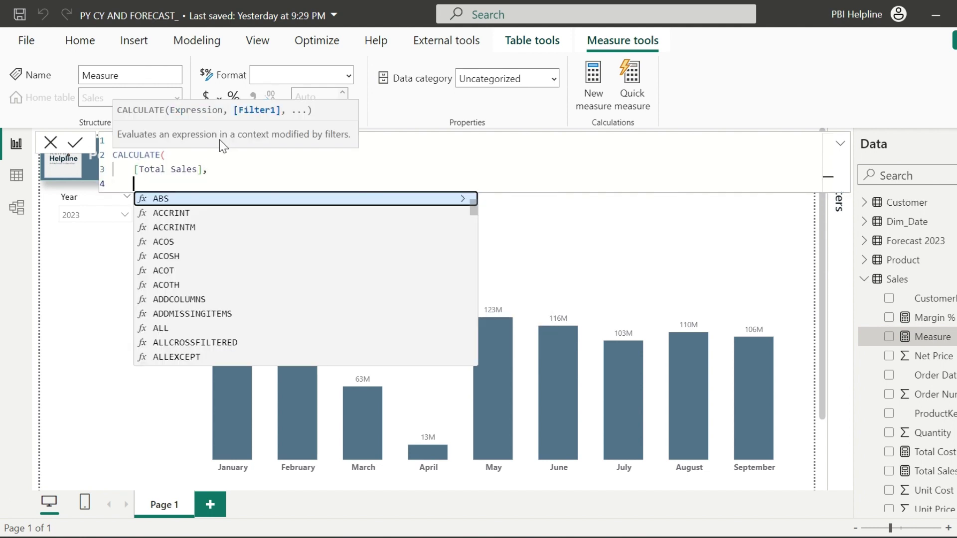
type("filter")
key("Tab")
type("(")
key("Return")
type("all")
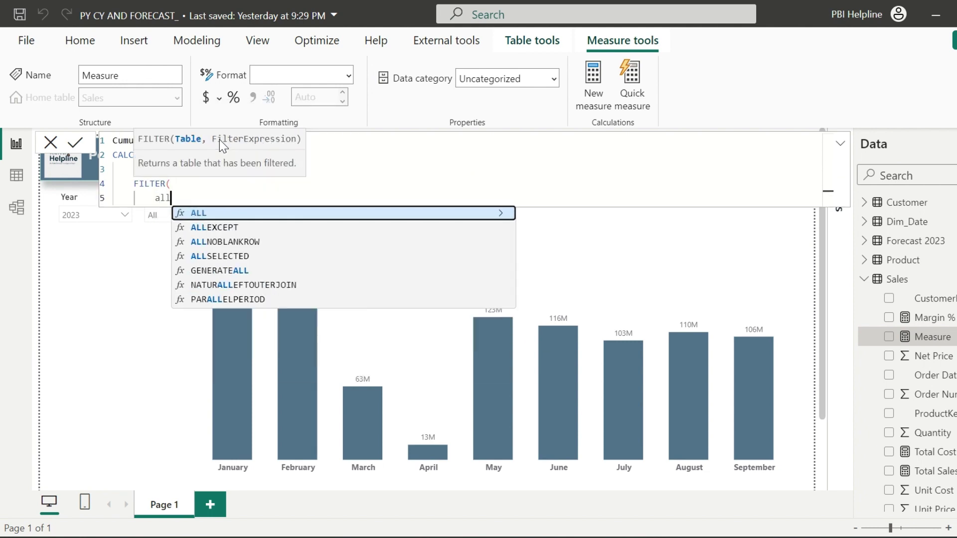
key("Tab")
type("(Dim_Date[Month Name],month")
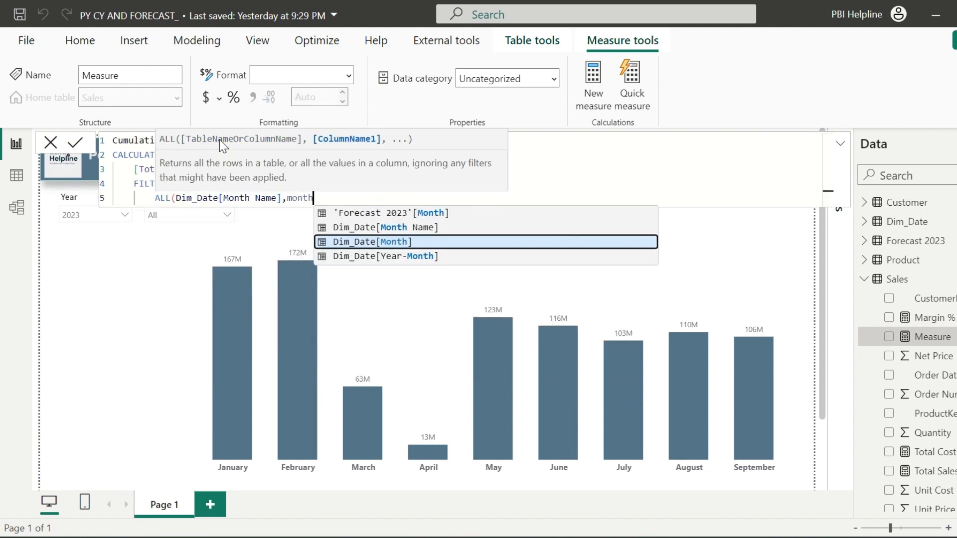
key("Tab")
type("),")
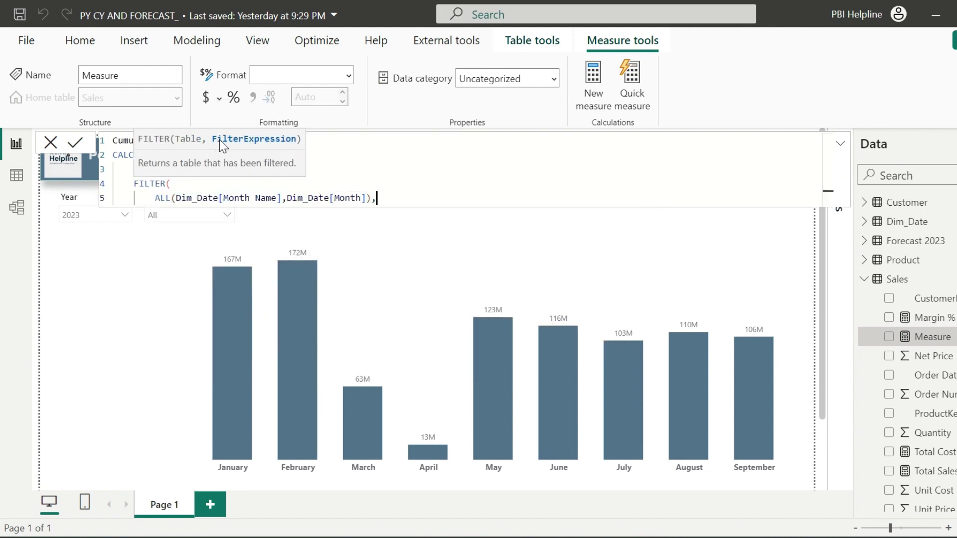
- Add the condition Dim_Date[Month] <= MAX(Dim_Date[Month]), close the parentheses and commit the measure
key("Return")
type("month")
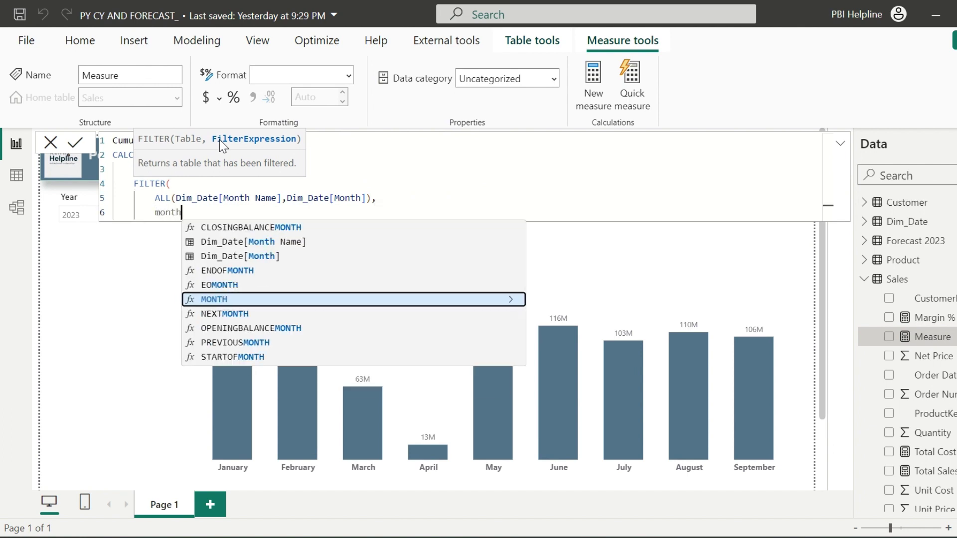
key("Up")
key("Up")
key("Up")
key("Tab")
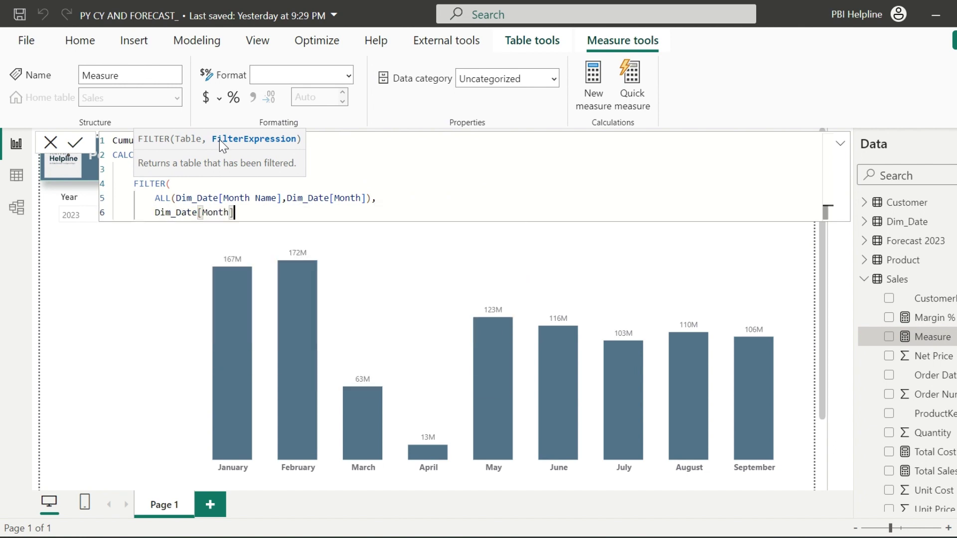
type("<= MAX(Di")
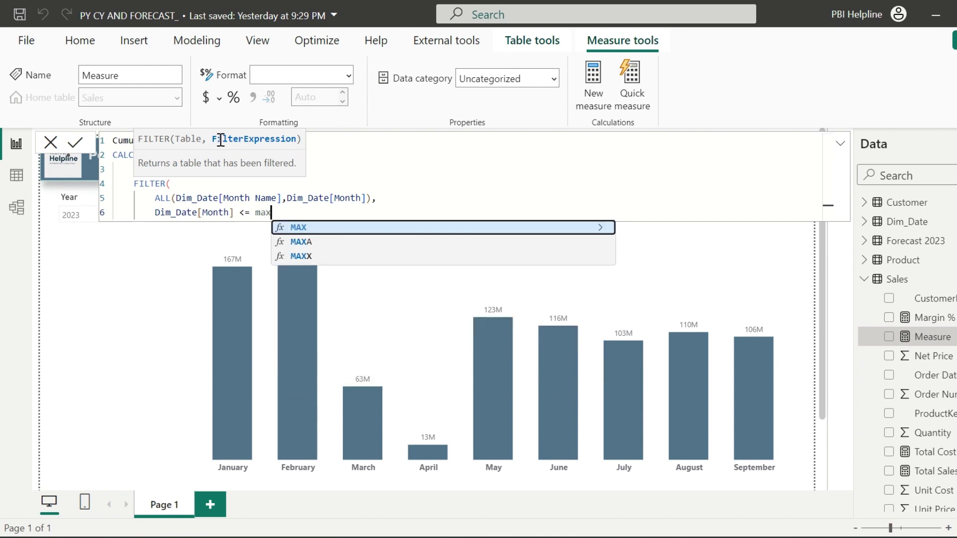
type("m_Date[Month")
key("Up")
key("Up")
key("Up")
key("Up")
key("Up")
key("Tab")
key("shift+Return")
type(")")
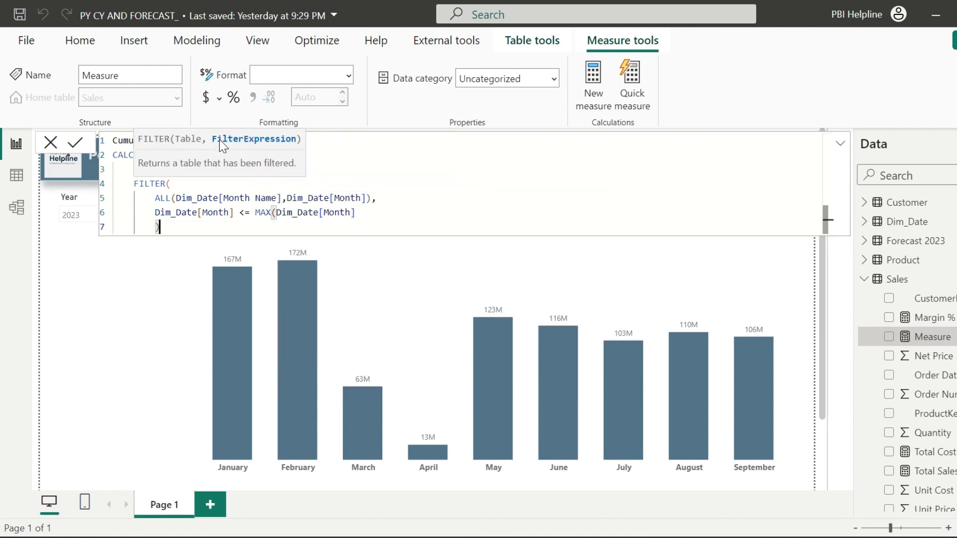
key("shift+Return")
type(")")
key("shift+Return")
type(")")
key("Return")
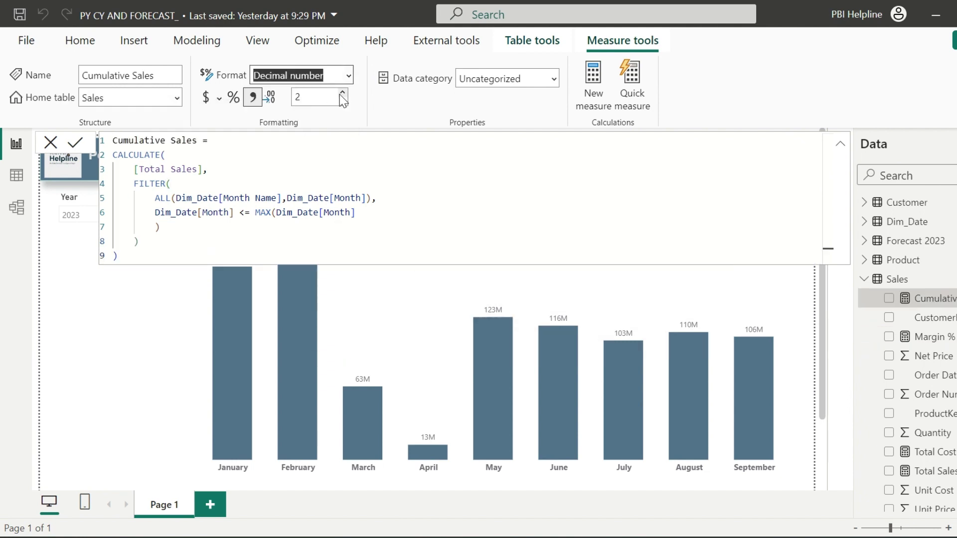
- Swap Total Sales for Cumulative Sales on the monthly column chart
left_click(159, 297)
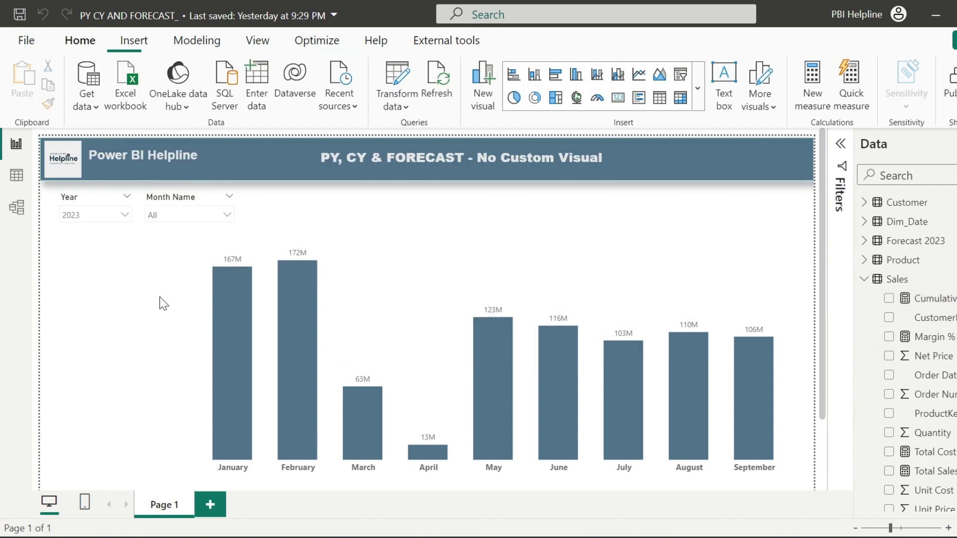
left_click(551, 246)
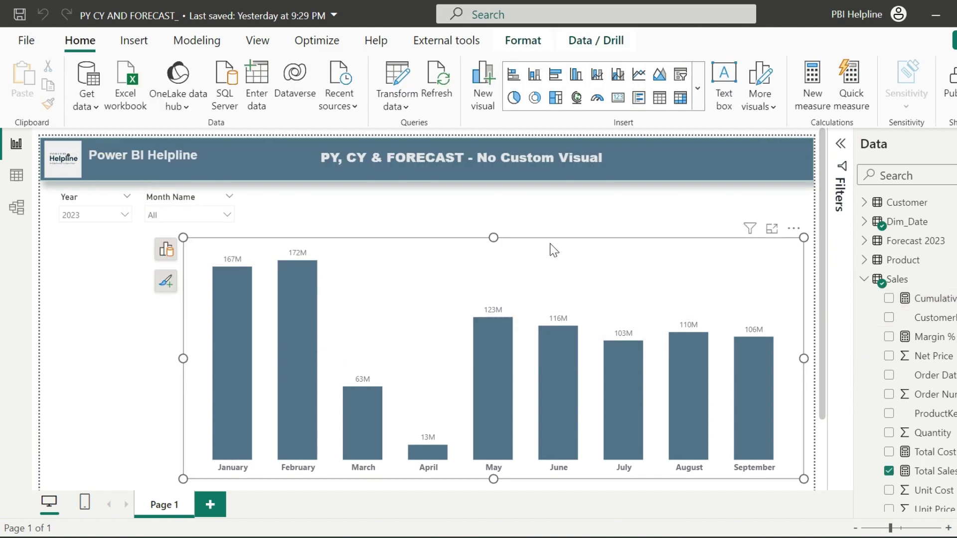
left_click(889, 471)
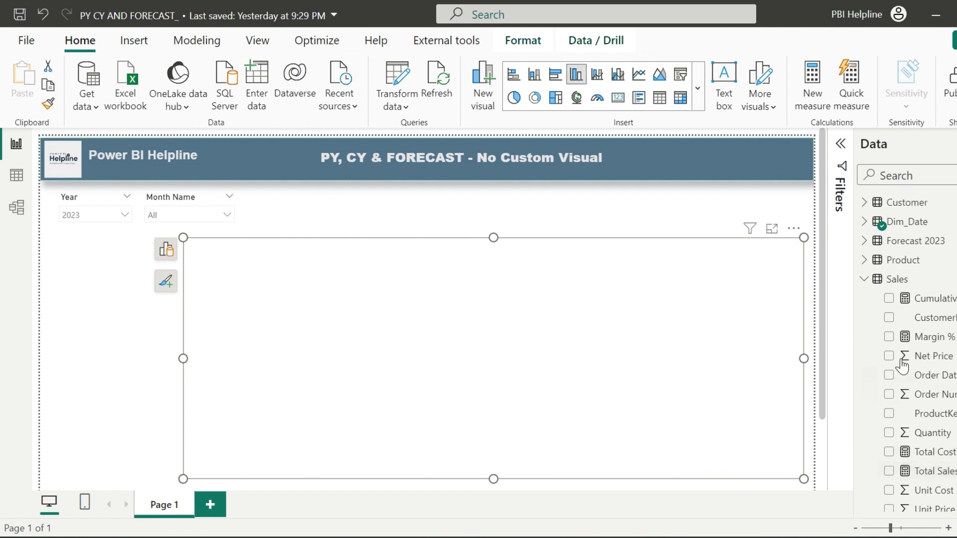
left_click(889, 298)
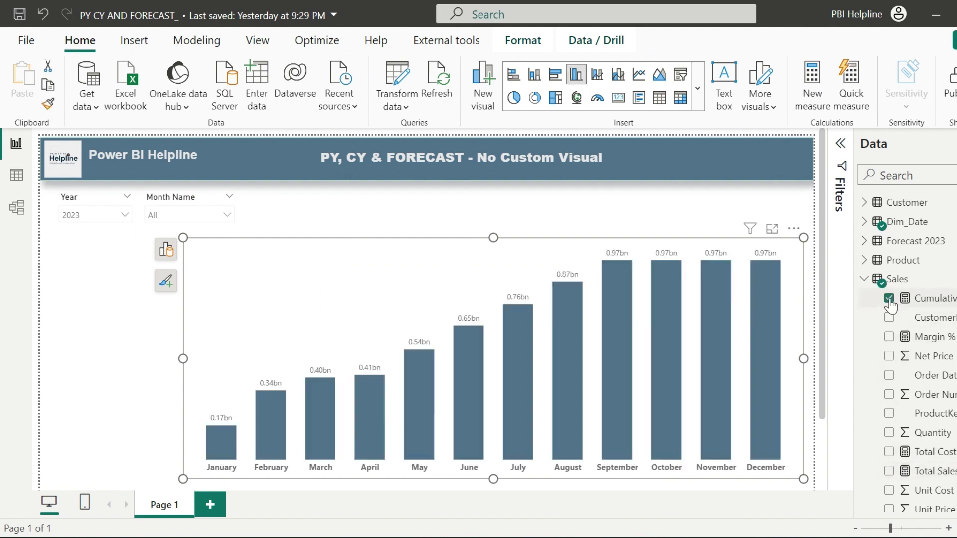
left_click(599, 215)
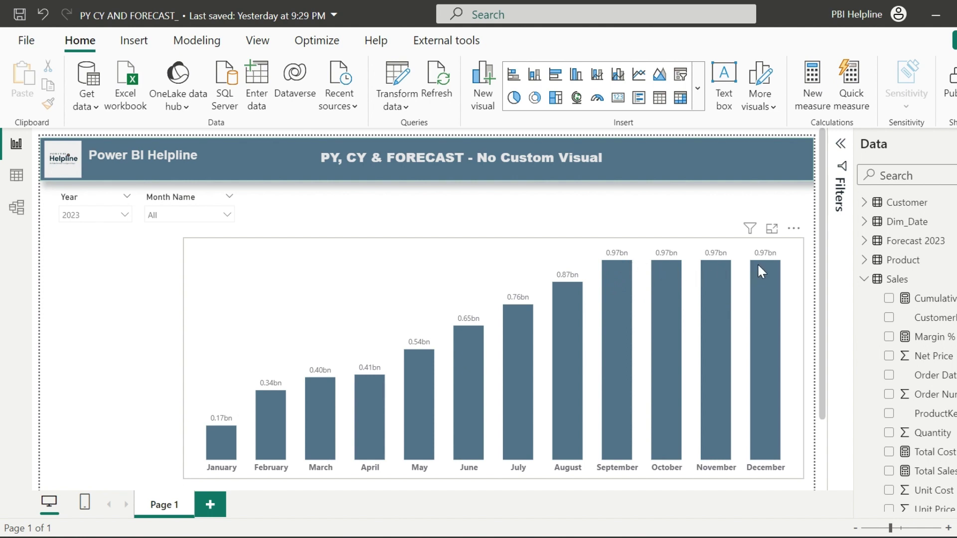
mouse_move(759, 266)
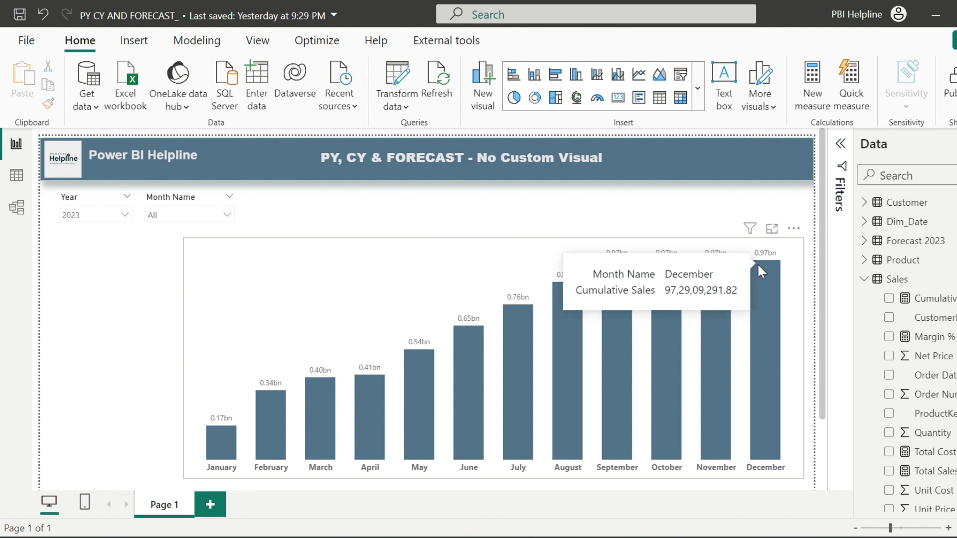
left_click(477, 247)
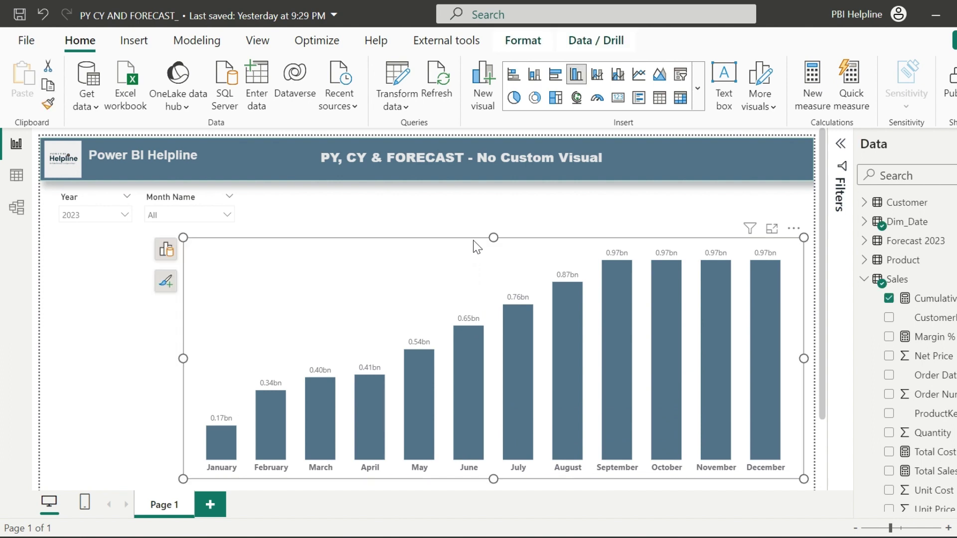
- Start a manual table named Axis with a Dynamic Axis column: PY, Current YTD, Jan–Dec
left_click(439, 217)
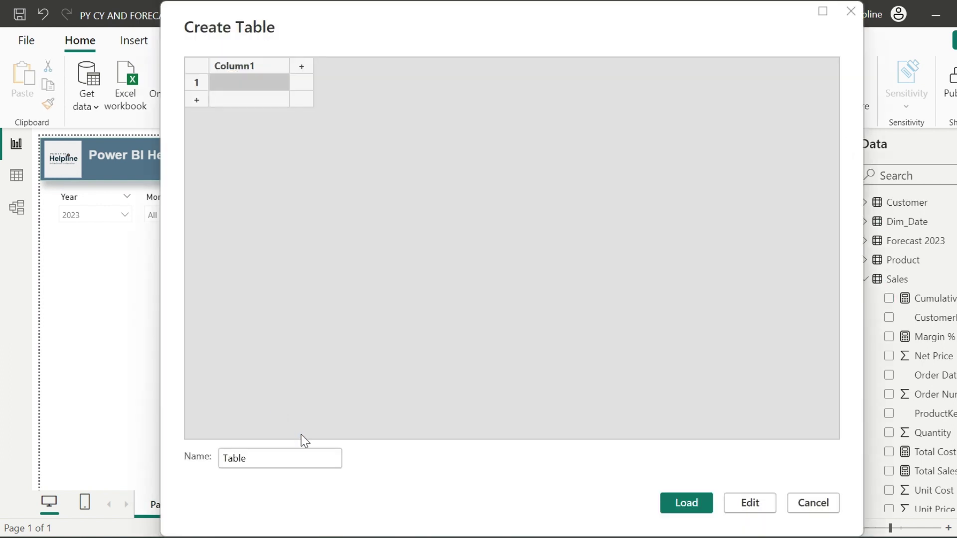
left_click(254, 459)
double_click(253, 458)
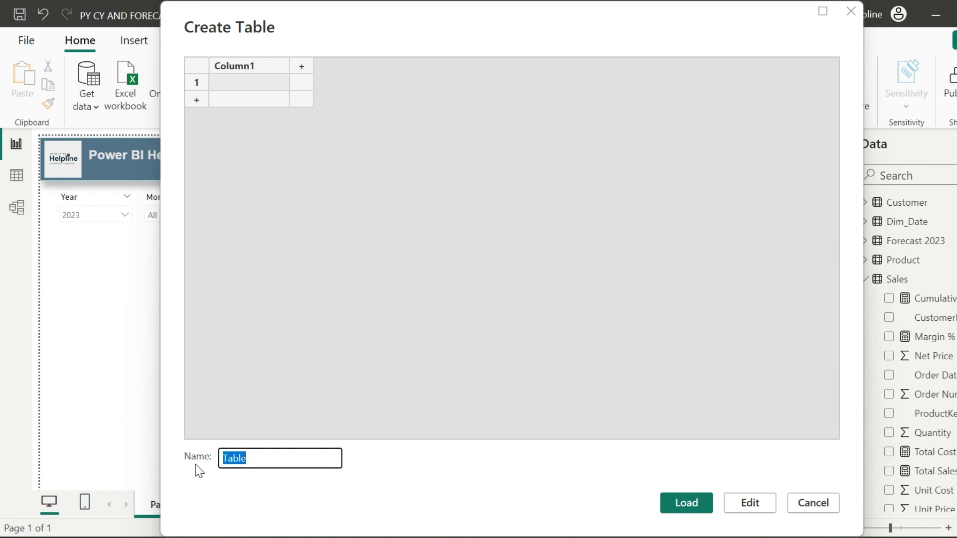
type("Axis")
double_click(244, 65)
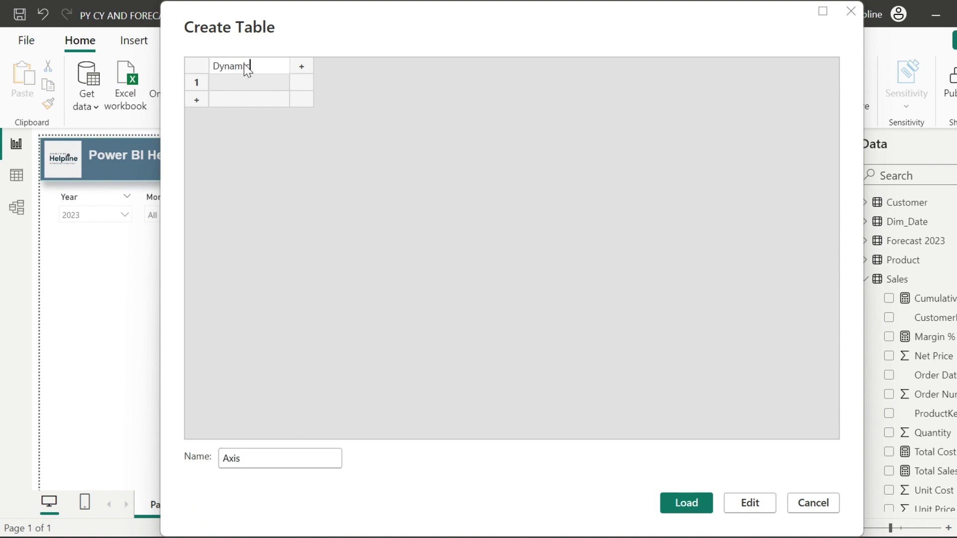
type("Dynamic Axis")
left_click(242, 82)
type("PY")
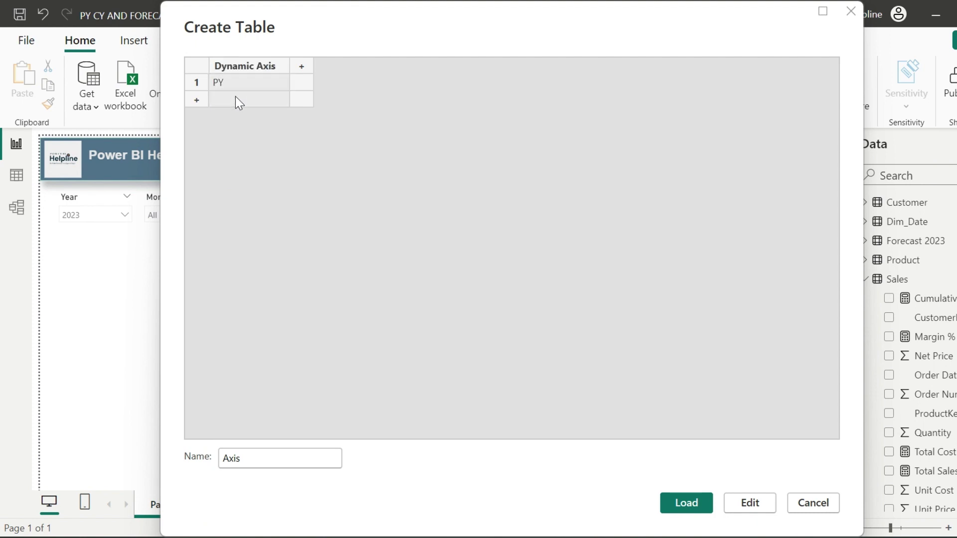
left_click(236, 98)
type("Current")
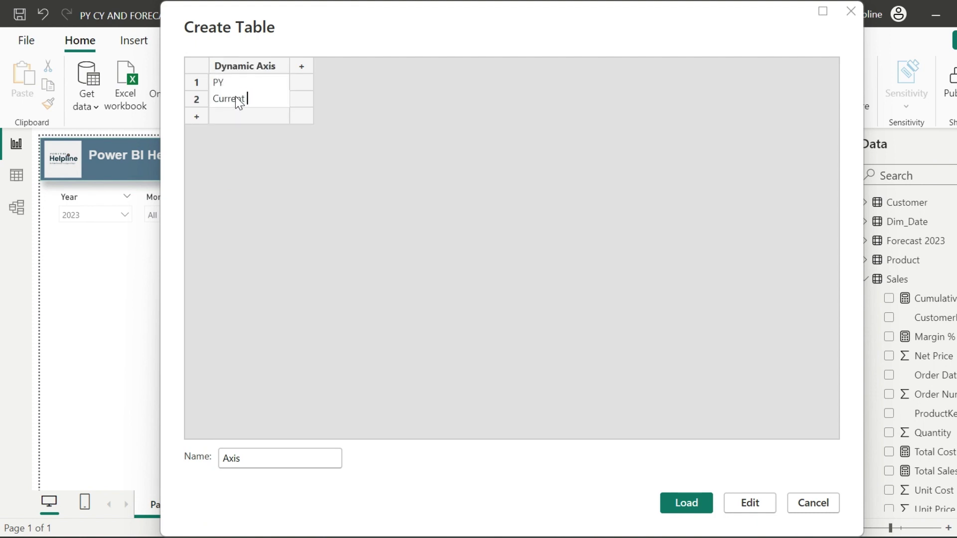
type(" YTD")
left_click(241, 117)
type("Jan Feb Mar Apr May Jun Jul Aug")
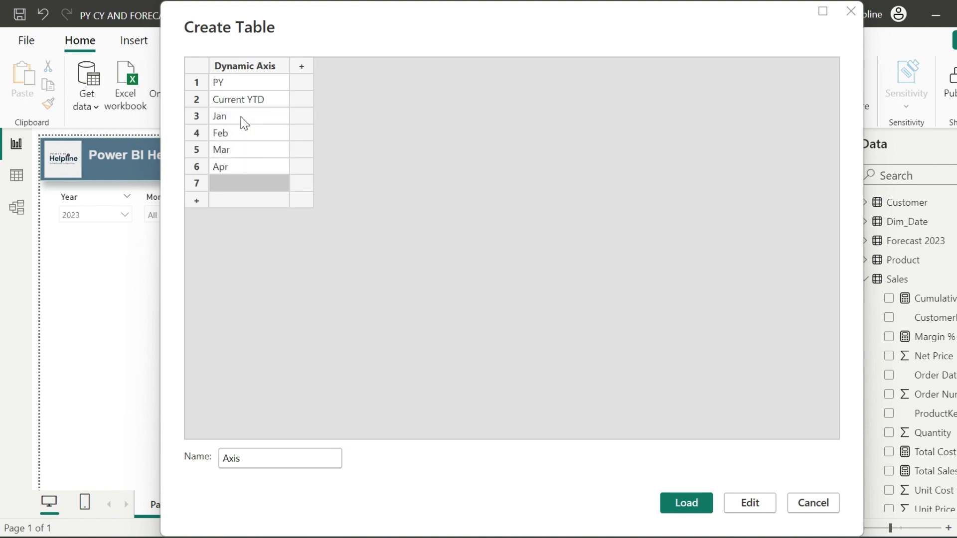
type(" Sep Oct Nov Dec")
- Add an Ordinal column with values -1 to 12 and load the Axis table
left_click(302, 67)
type("Ordi")
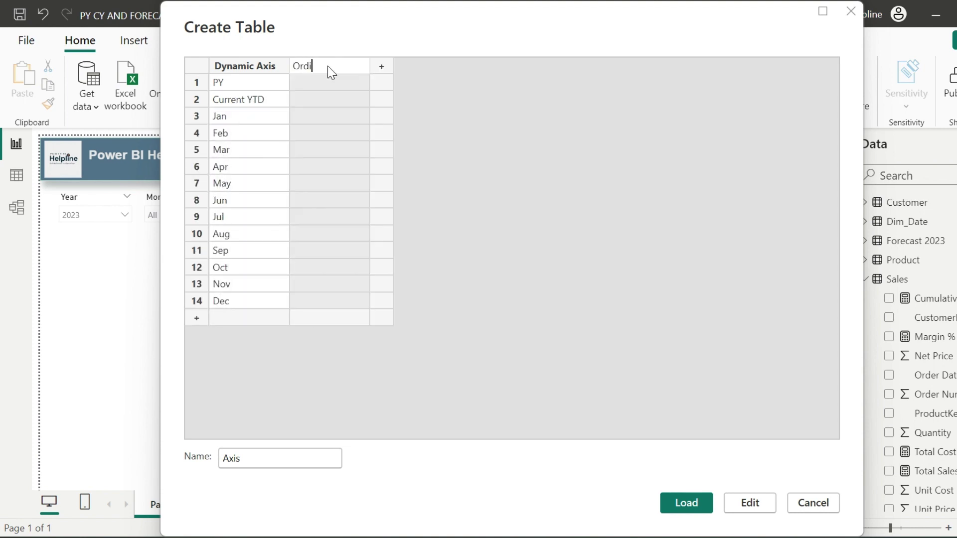
type("nal")
left_click(323, 86)
type("-1")
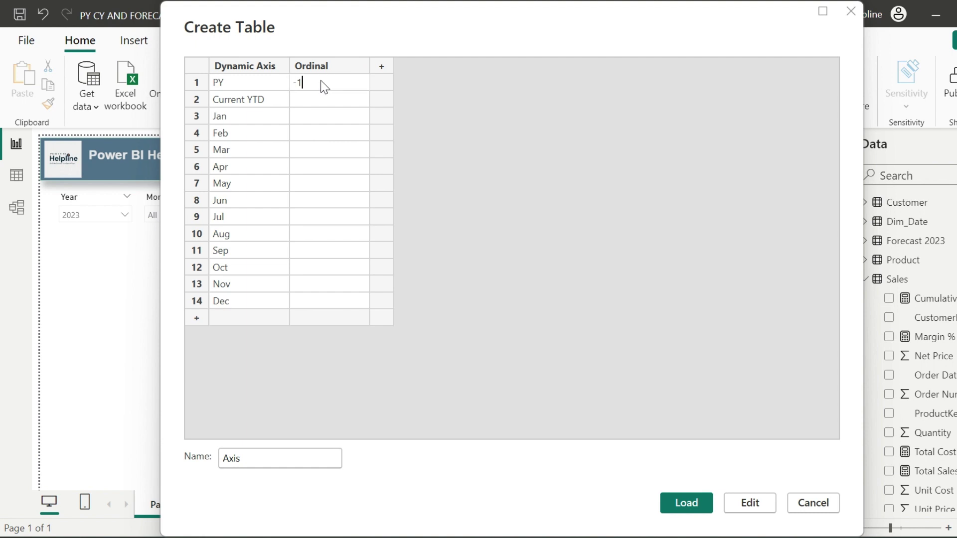
key("Return")
type("0")
key("Return")
type("1")
key("Return")
type("2")
key("Return")
type("3 4 5 6 7 8 9 10 11 12")
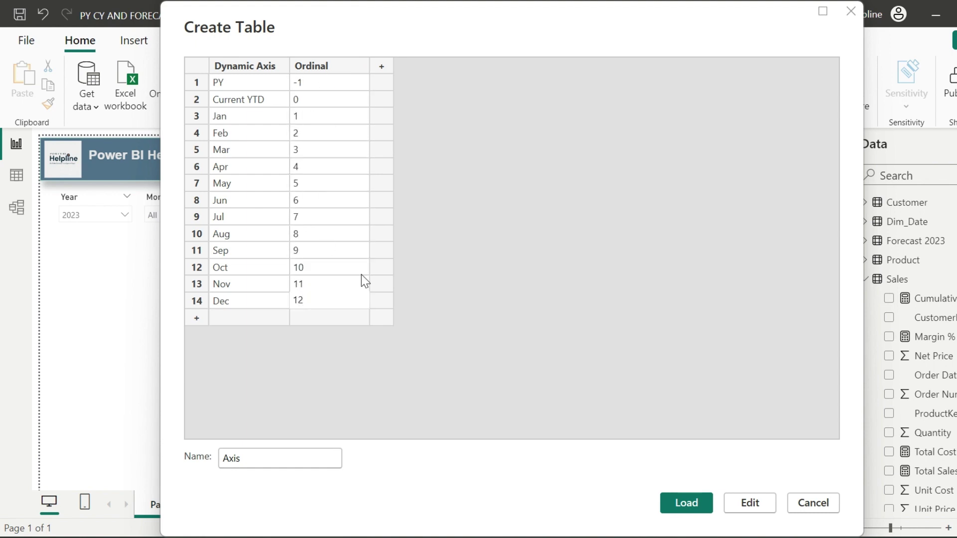
left_click(441, 312)
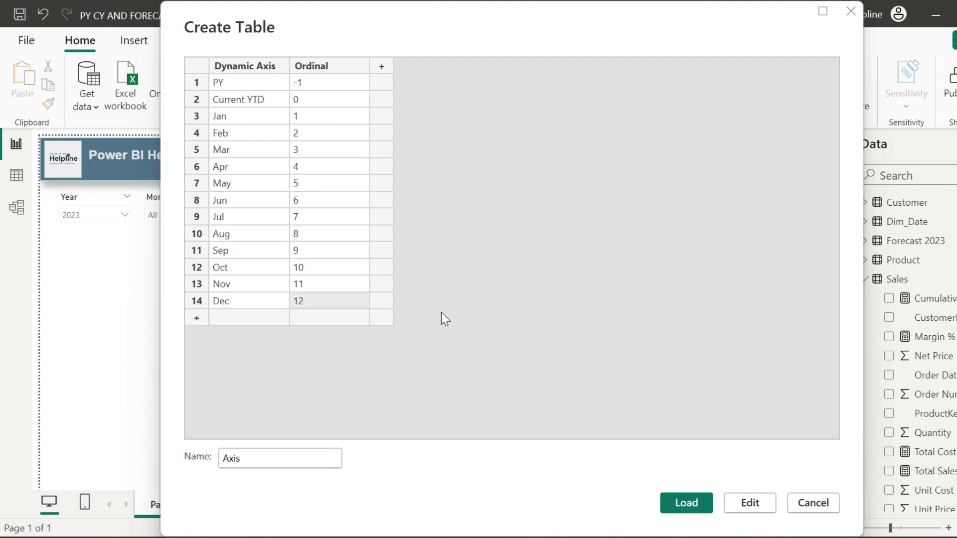
left_click(707, 507)
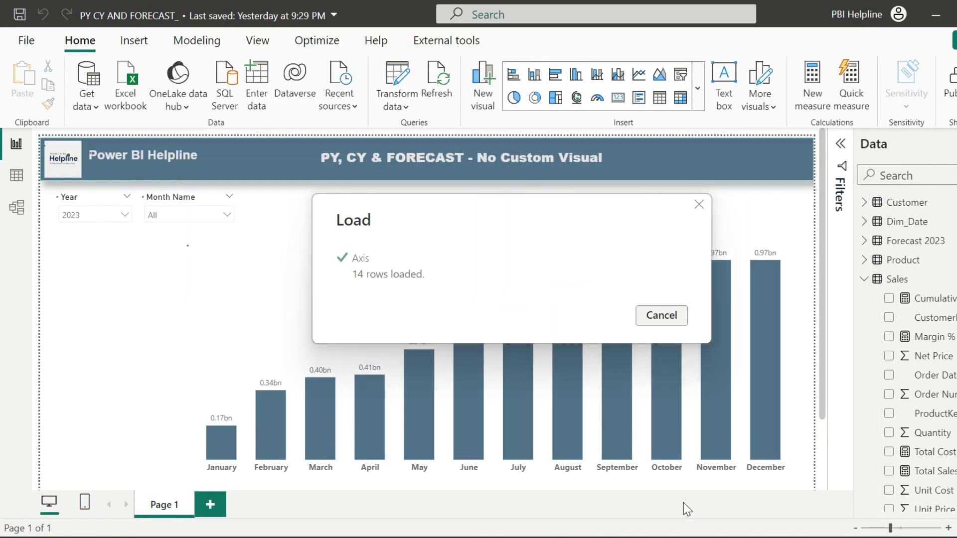
- Sort the Dynamic Axis column by Ordinal in Table view
left_click(17, 174)
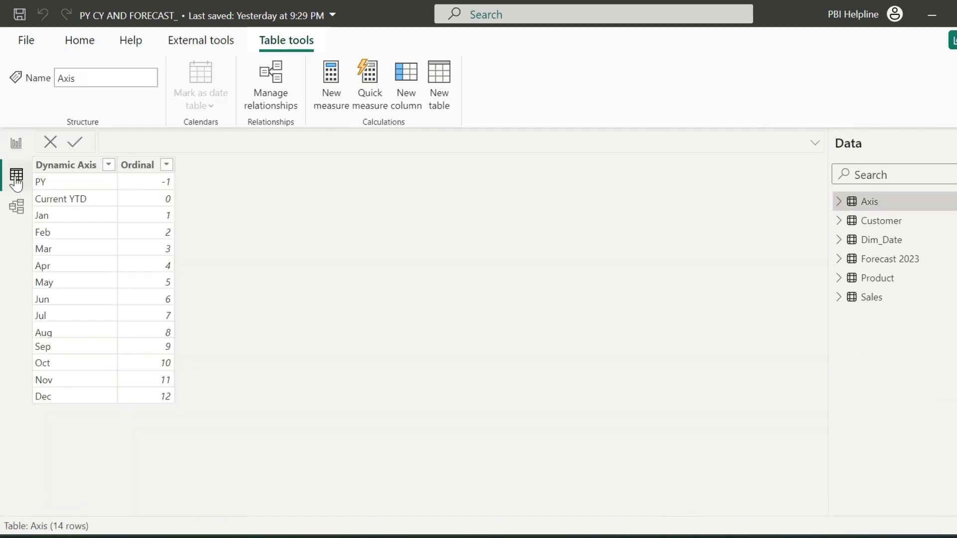
left_click(69, 169)
left_click(590, 104)
left_click(593, 160)
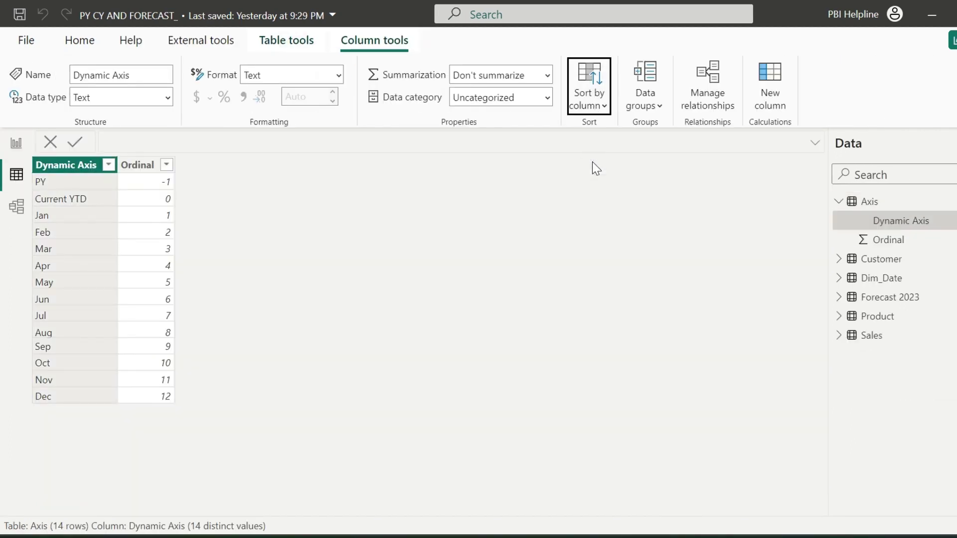
- Relate Axis Ordinal to Forecast 2023 Month in Model view, then return to the report
left_click(16, 207)
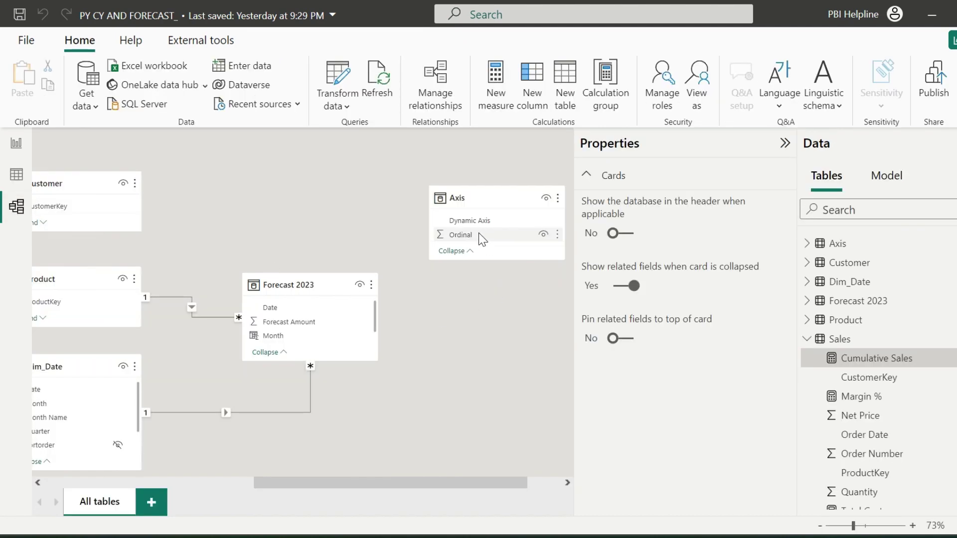
left_click_drag(479, 232, 291, 320)
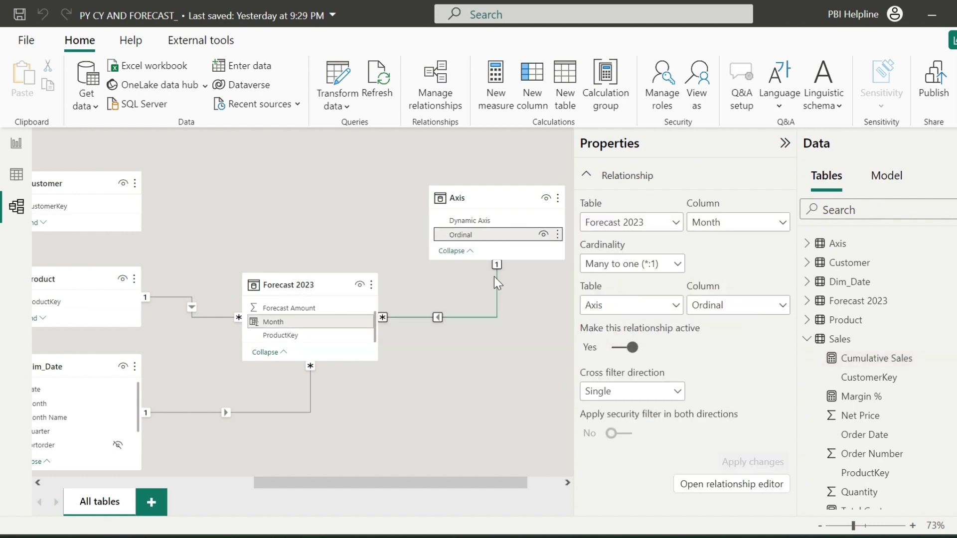
left_click(16, 144)
- Replace Month Name with Axis > Dynamic Axis on the chart's x-axis
left_click(238, 259)
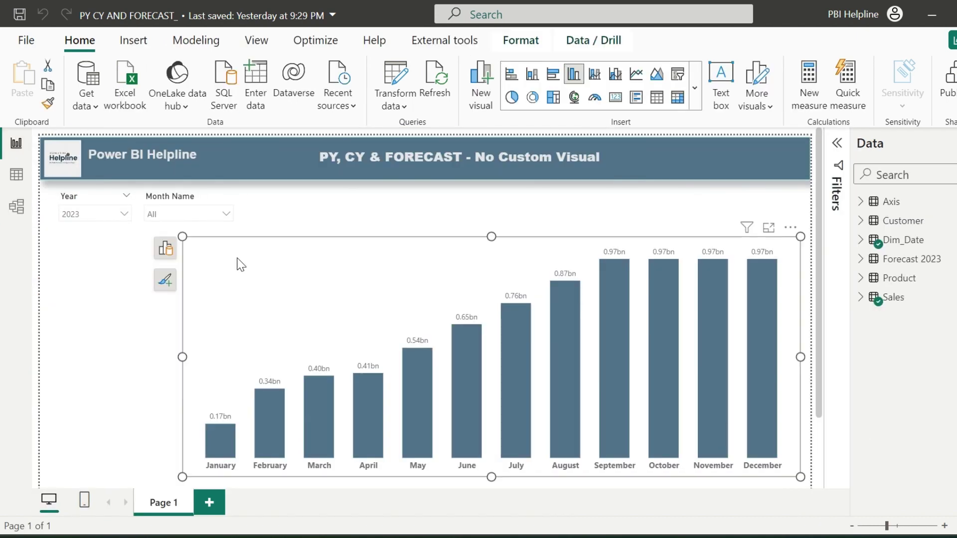
left_click(165, 247)
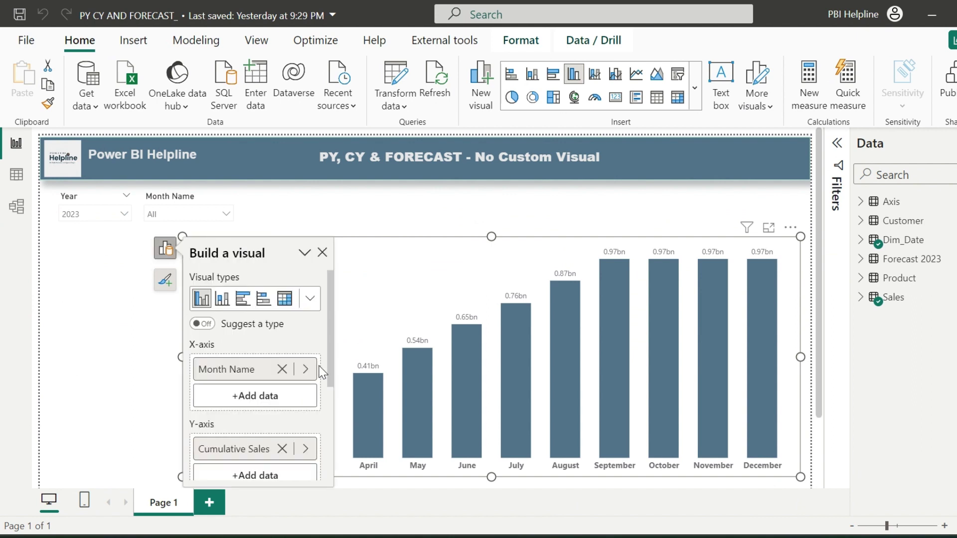
left_click(282, 368)
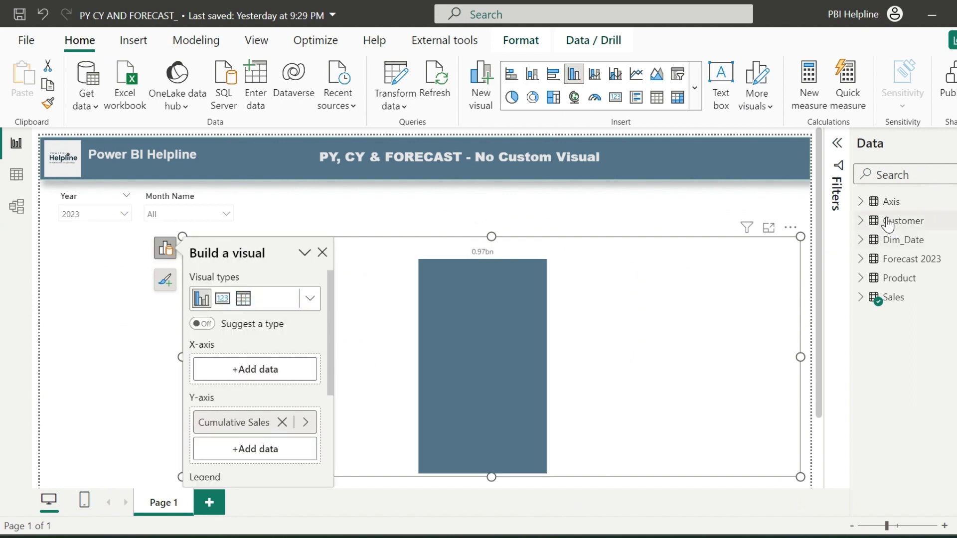
left_click(860, 202)
left_click_drag(937, 227, 259, 372)
left_click(484, 219)
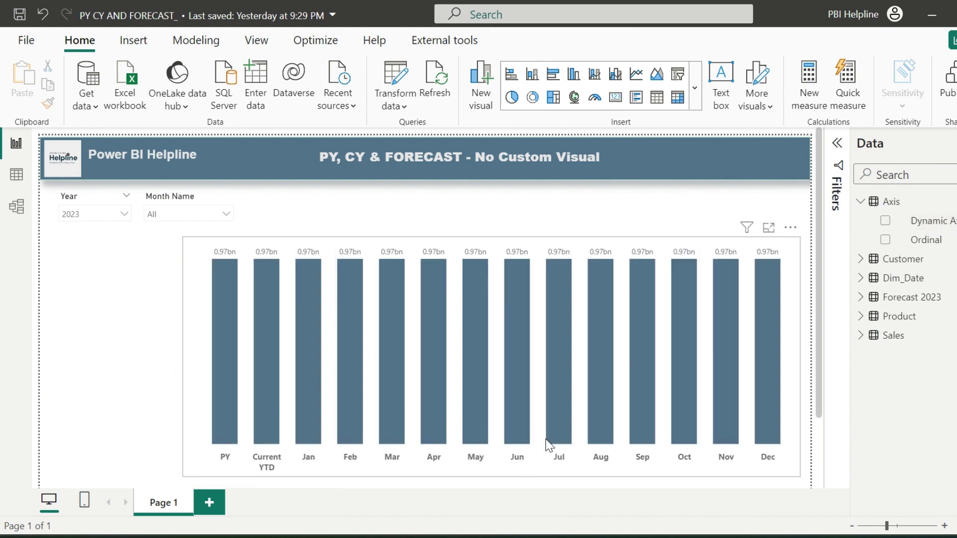
scroll(539, 324, "down", 1)
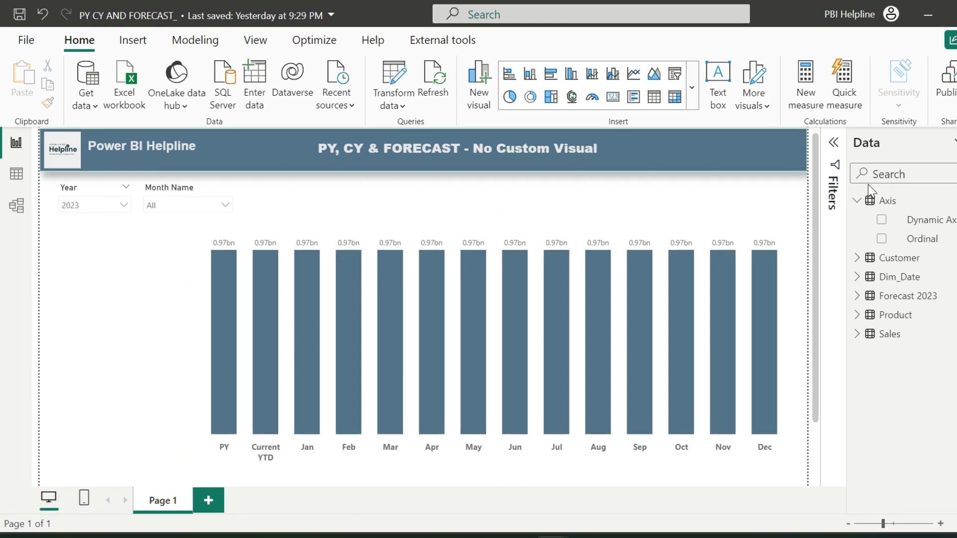
- Start a new measure named Dynamic Sales Amount with a SWITCH(TRUE(), ...) body
right_click(878, 200)
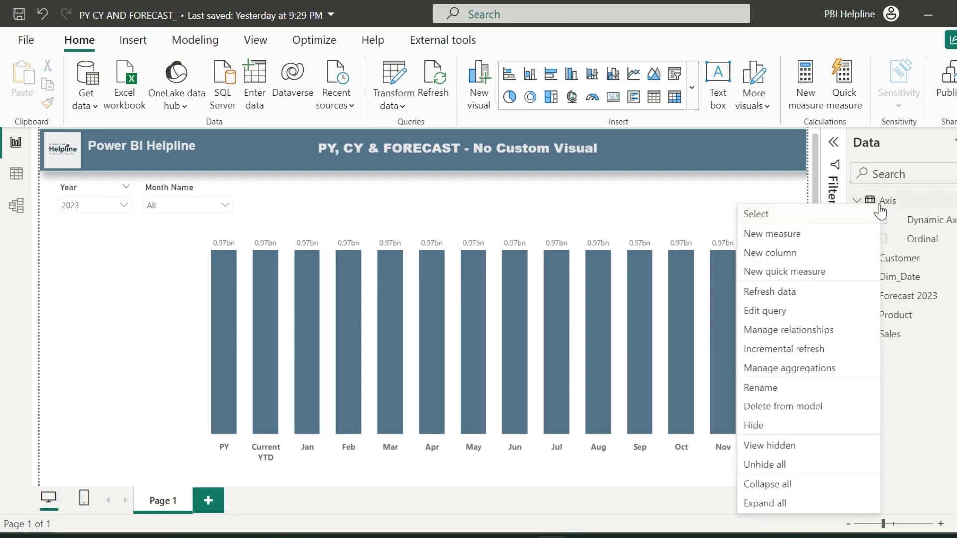
left_click(788, 236)
left_click_drag(154, 140, 97, 151)
type("Dynamic ")
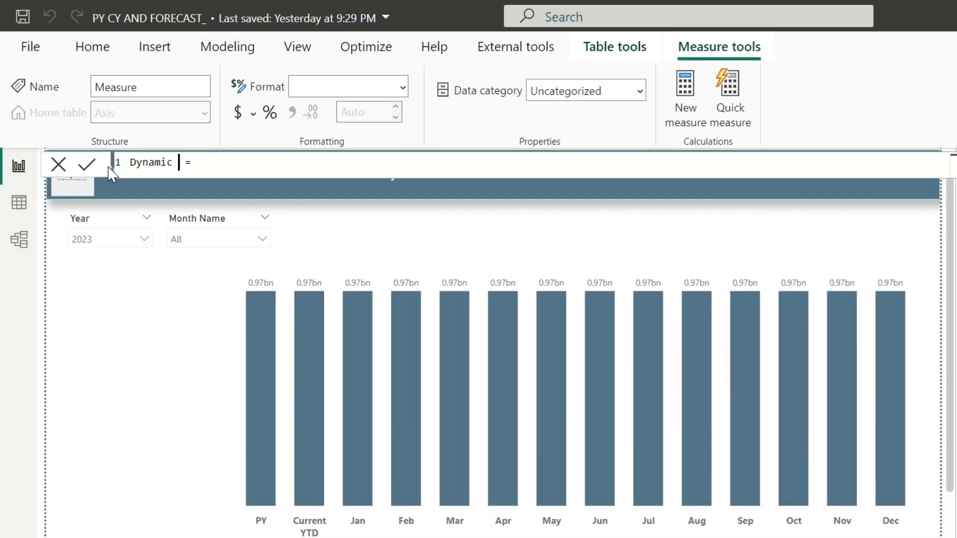
type("Sales Amount")
key("shift+Return")
key("shift+Return")
type("switch")
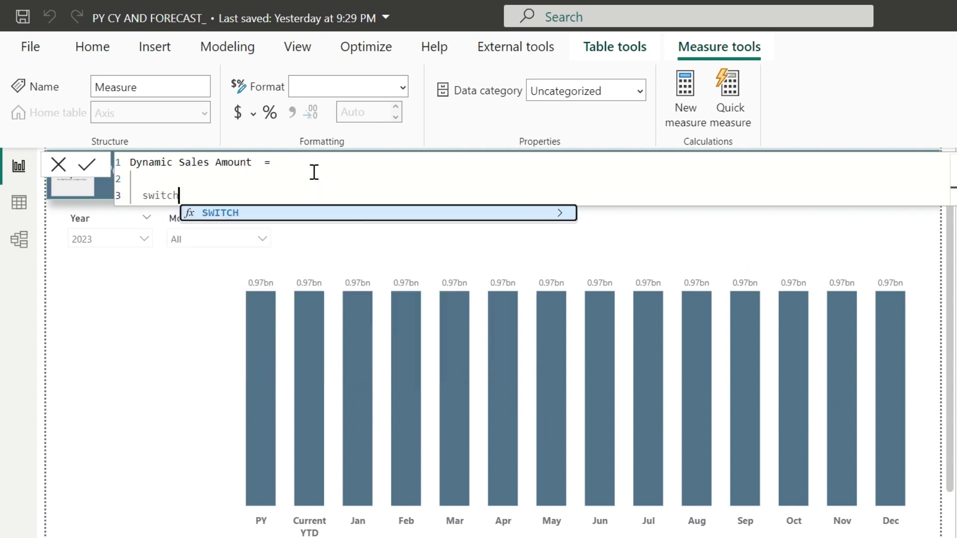
key("Tab")
key("shift+Return")
type("tru")
key("Tab")
type("(),")
- Add the first condition SELECTEDVALUE('Axis'[Ordinal]) = -1 for the PY bar
key("shift+Return")
type("selec")
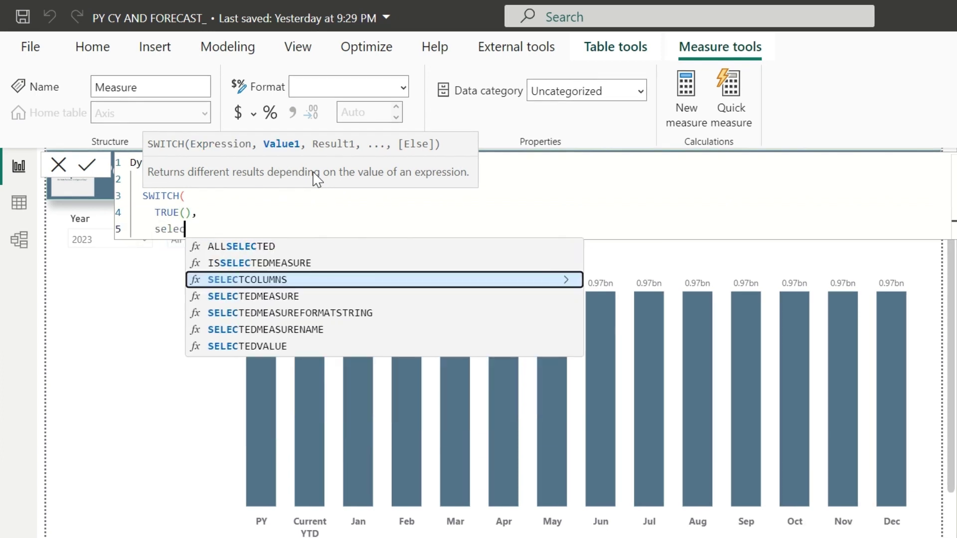
type("edv")
key("Tab")
type("ordinal")
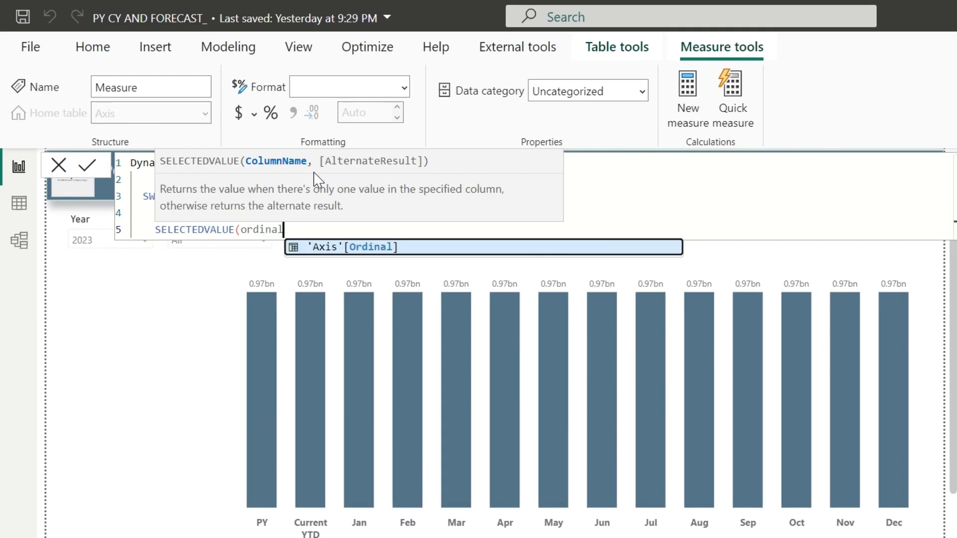
key("Tab")
type(") = ")
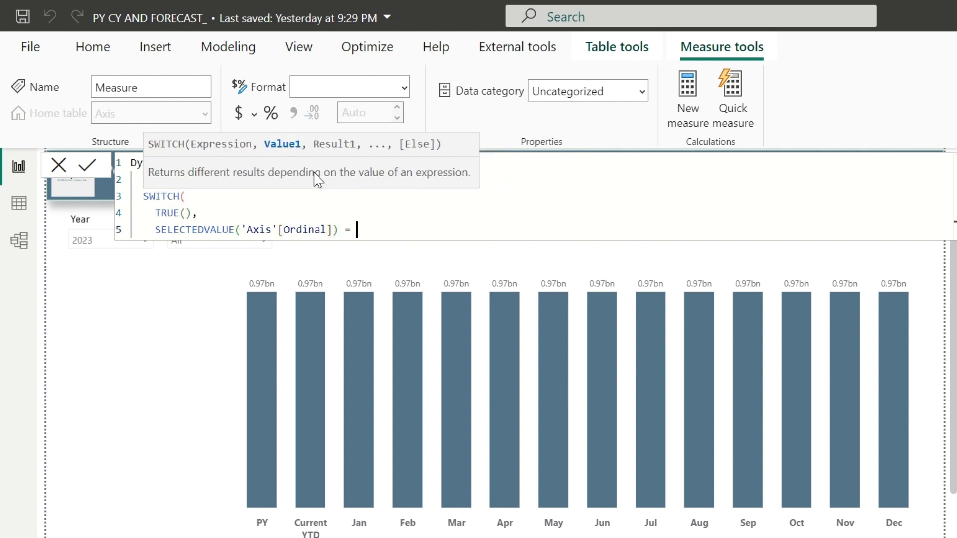
type("-1,")
- Return CALCULATE([Total Sales], PREVIOUSYEAR(Dim_Date[Date])) for the PY condition
key("Return")
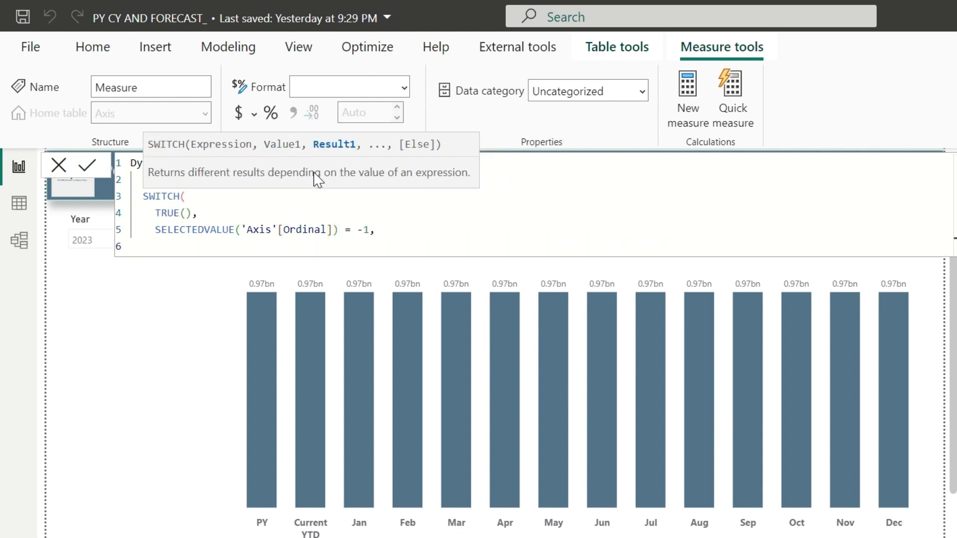
type("CALCULATE(")
key("Return")
type("tot")
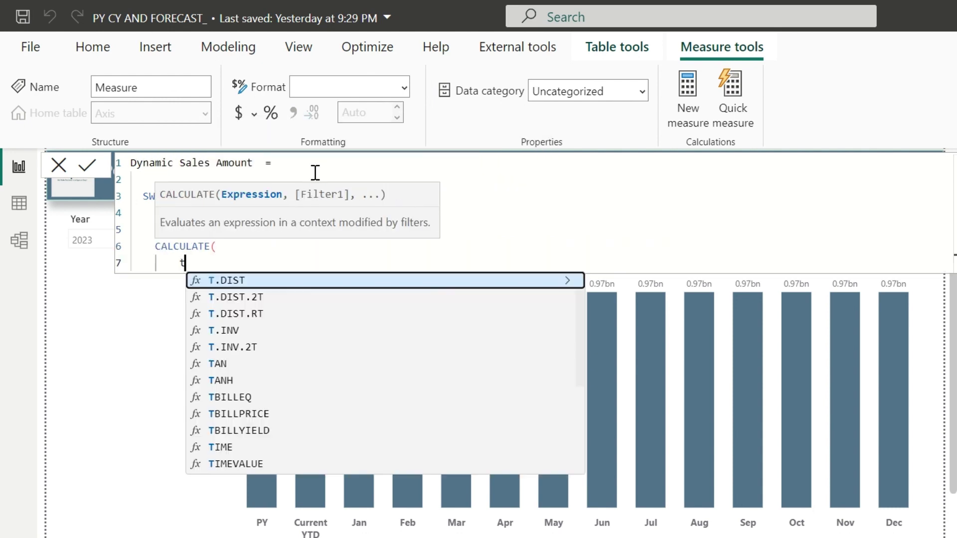
key("Down")
key("Tab")
type(",")
key("Return")
type("prev")
key("Down")
key("Down")
key("Down")
key("Tab")
type("dat")
key("Down")
key("Down")
key("Down")
key("Down")
key("Down")
key("Down")
key("Down")
key("Tab")
type(")")
key("Return")
type("),")
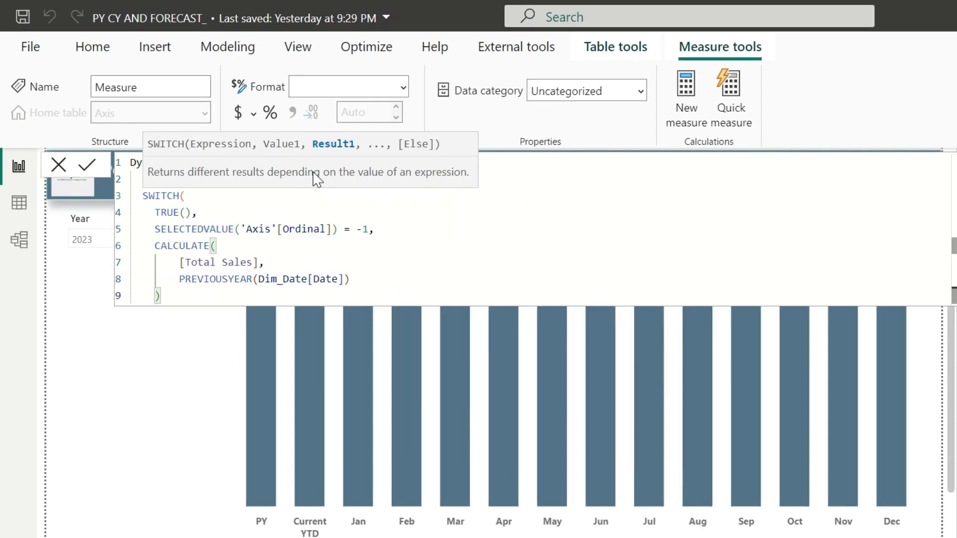
- Add the second condition: Ordinal = 0 or Ordinal > MAX(Dim_Date[Month])
key("Return")
type("sele")
key("Down")
key("Down")
key("Down")
key("Down")
key("Tab")
type("ordina")
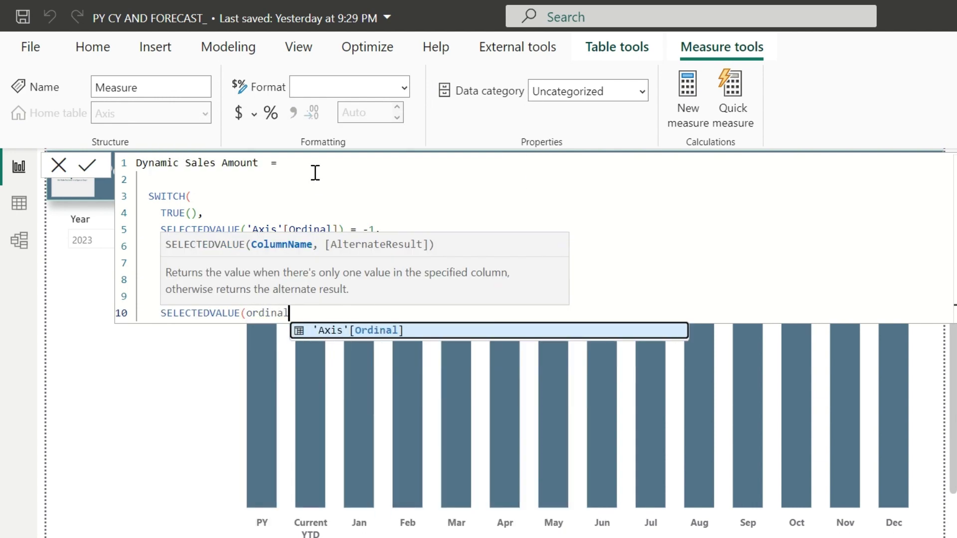
key("Tab")
type(") = 0 || selected")
key("Down")
key("Down")
key("Down")
key("Tab")
type("ordin")
key("Tab")
type(") > max")
key("Tab")
type("month")
key("Up")
key("Up")
key("Up")
key("Up")
key("Tab")
type("),")
- Return [Cumulative Sales] for that case, close SWITCH and commit the measure
key("Return")
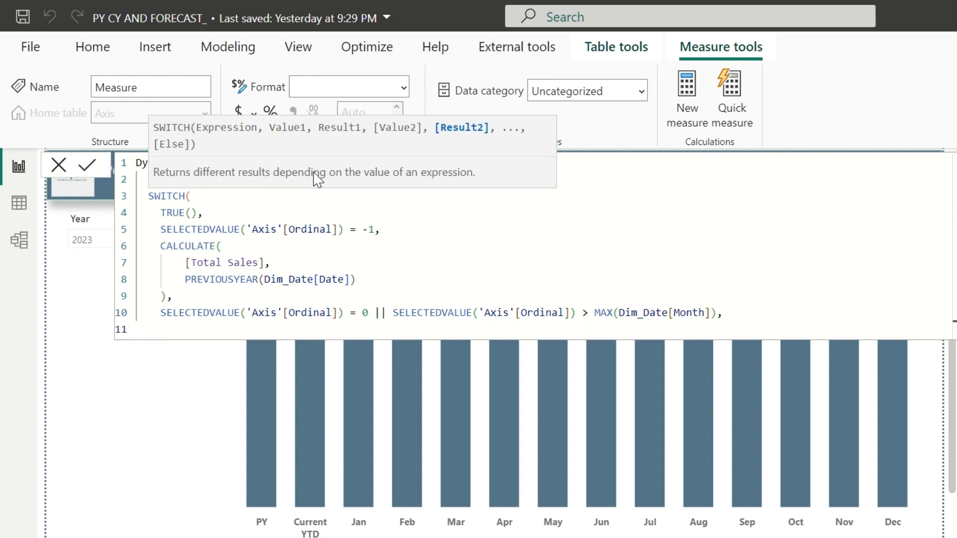
type("cum")
key("Up")
key("Tab")
key("Return")
type(")")
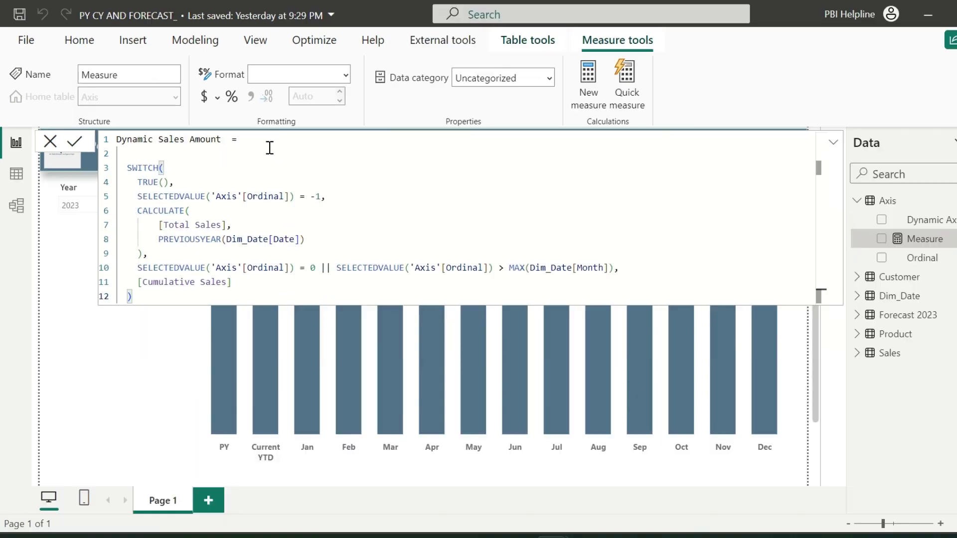
key("Return")
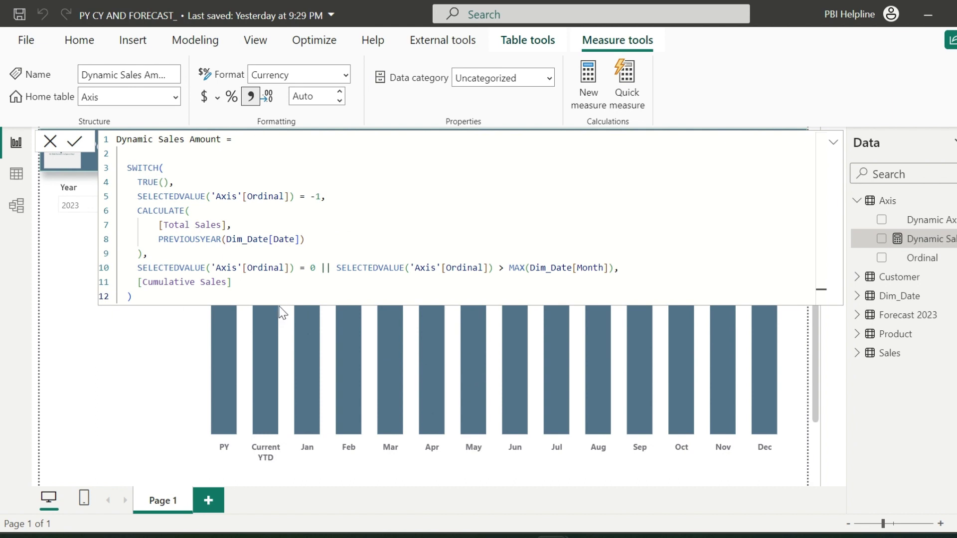
left_click(833, 144)
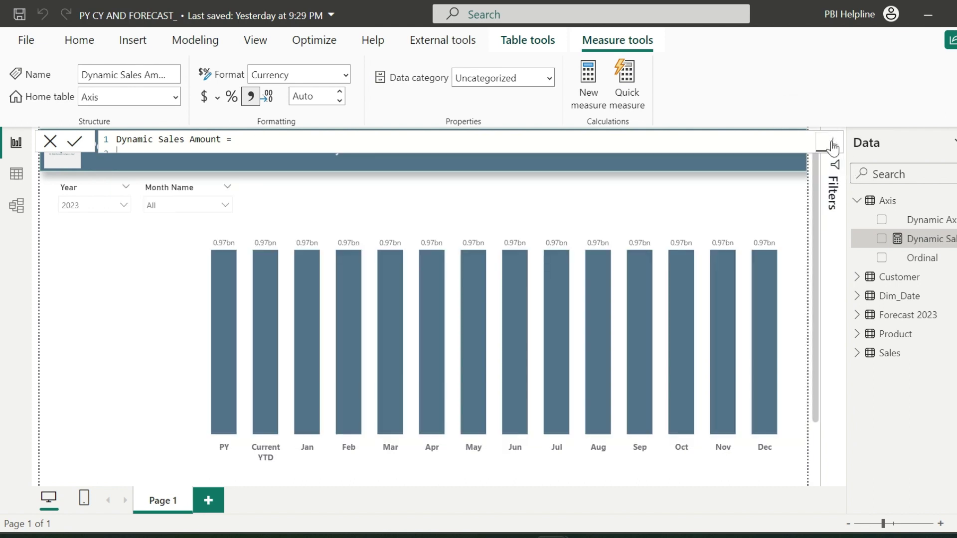
- Replace Cumulative Sales with Dynamic Sales Amount as the column chart's values
left_click(196, 286)
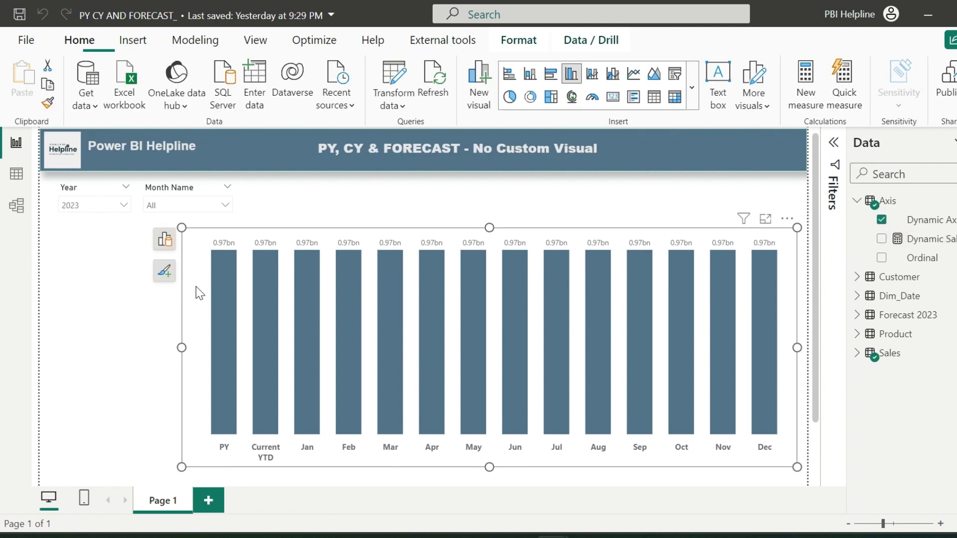
left_click(165, 242)
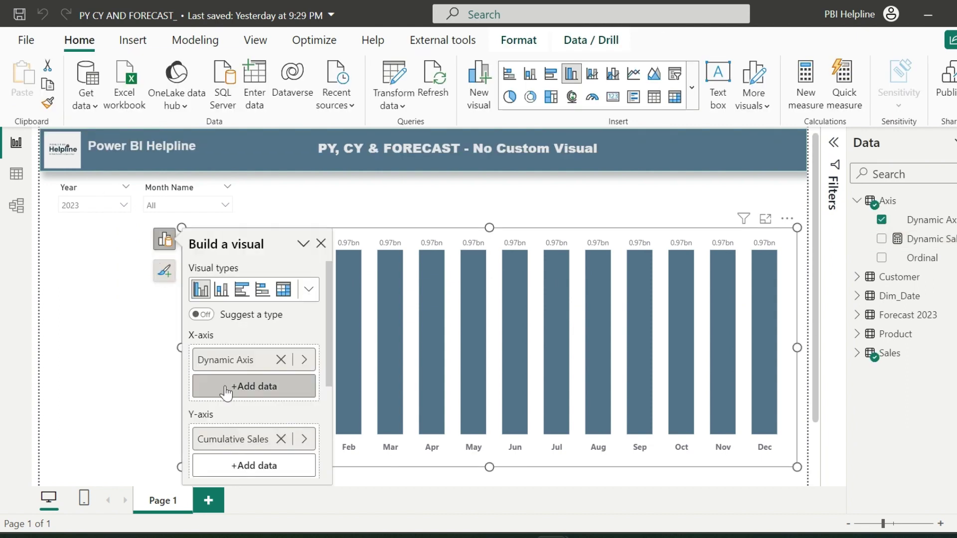
left_click(275, 439)
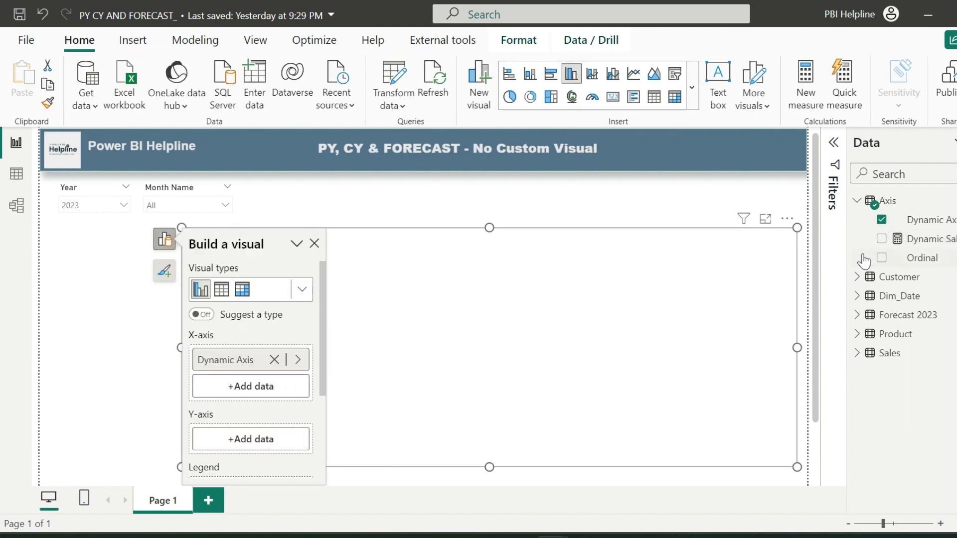
left_click(882, 239)
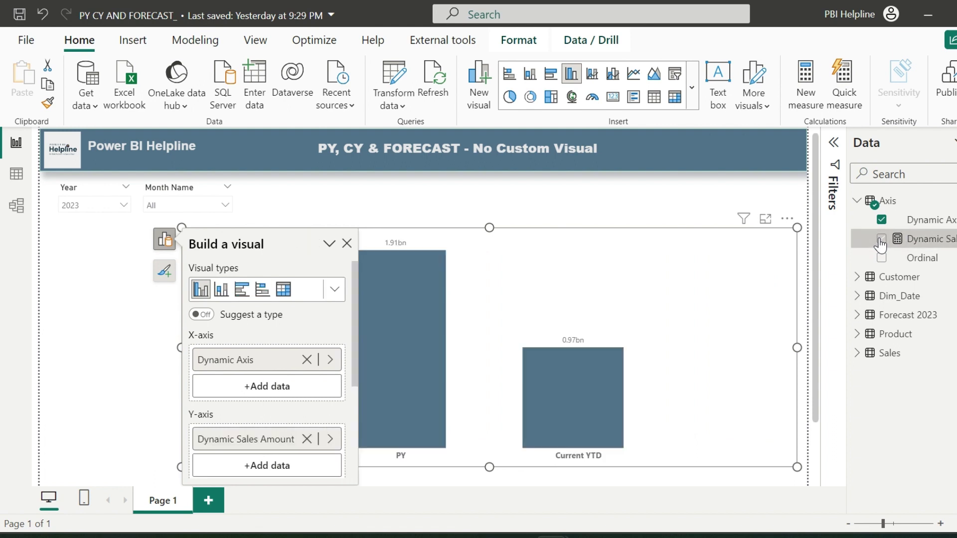
left_click(621, 213)
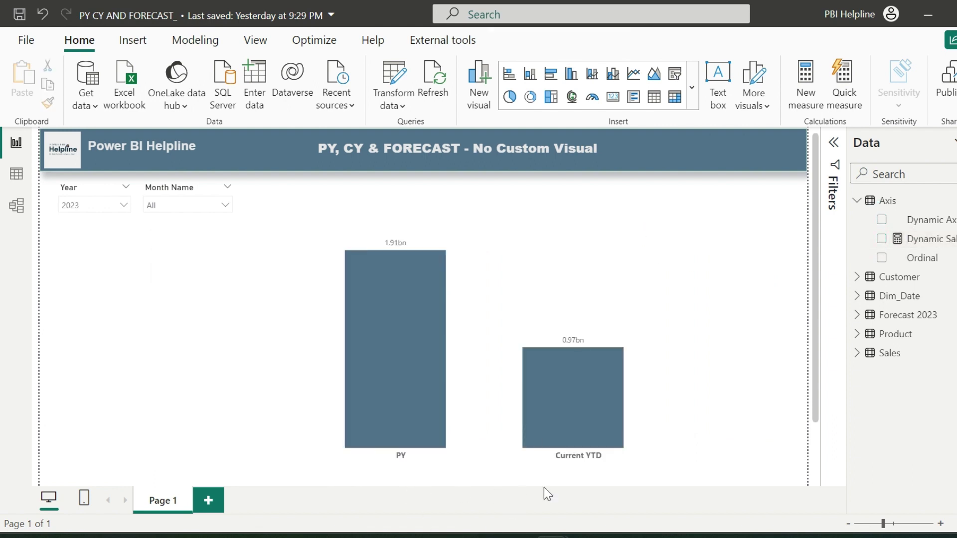
- Filter the Month Name slicer to September
left_click(199, 205)
scroll(192, 259, "down", 1)
scroll(191, 275, "down", 1)
left_click(191, 274)
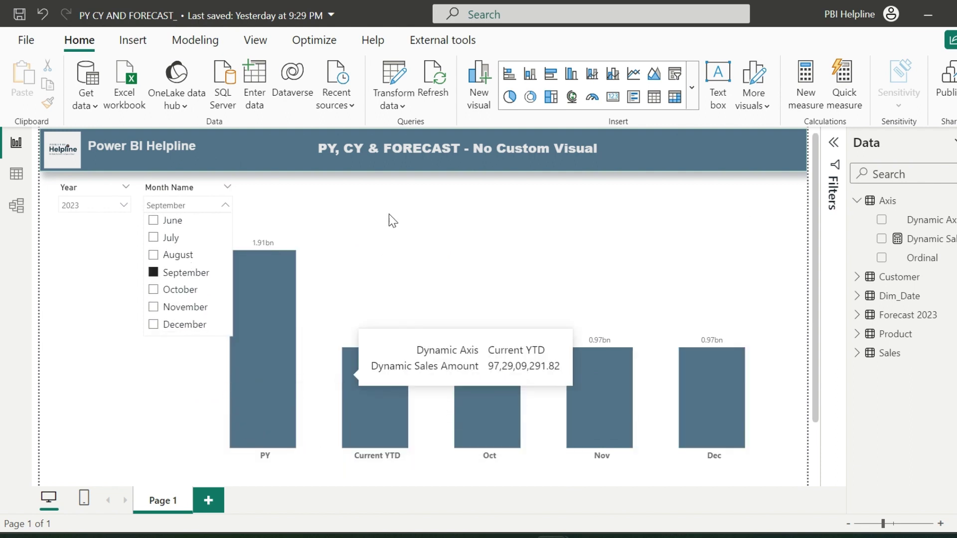
left_click(407, 189)
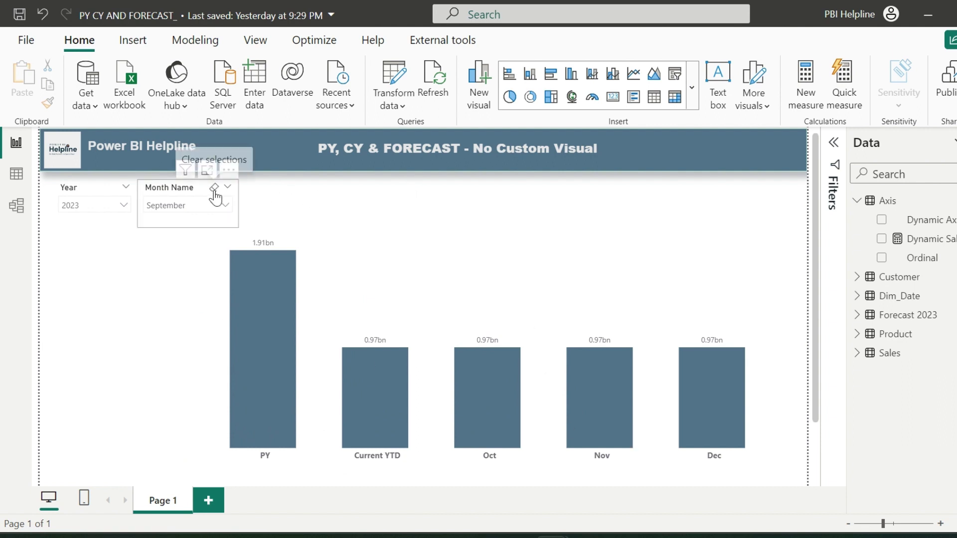
left_click(214, 190)
left_click(219, 209)
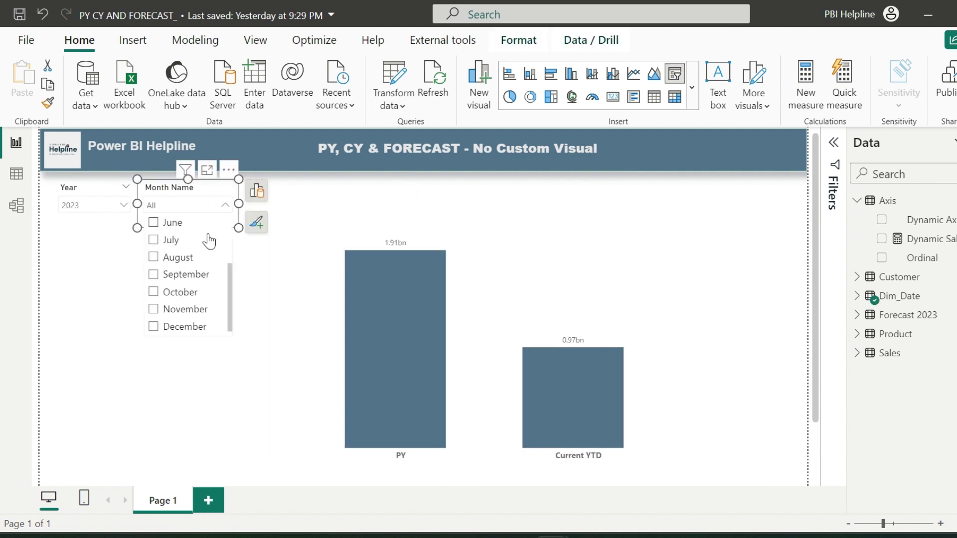
left_click(187, 274)
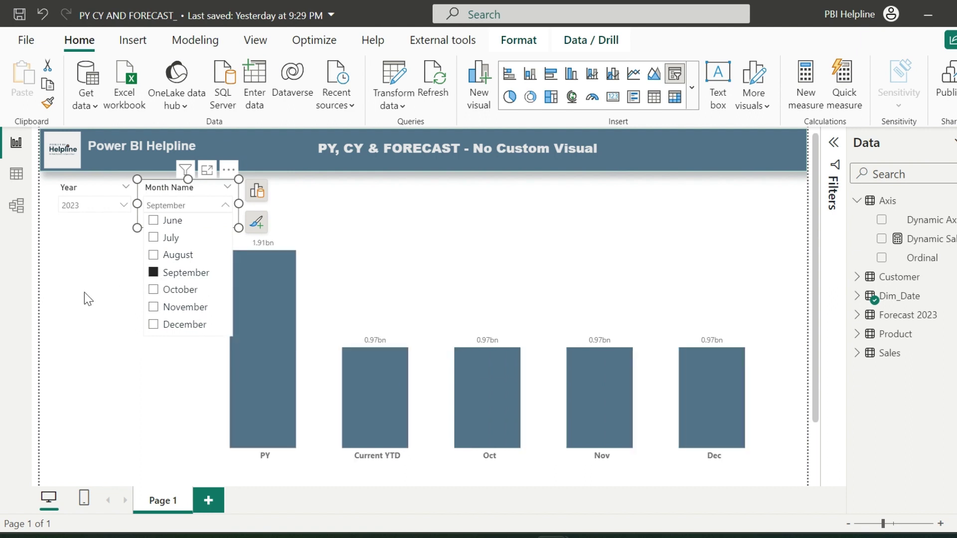
left_click(81, 297)
- Start the Dynamic Future Forecast measure with IF(SELECTEDVALUE('Axis'[Ordinal]) > MAX(Dim_Date[Month]), ...)
right_click(891, 200)
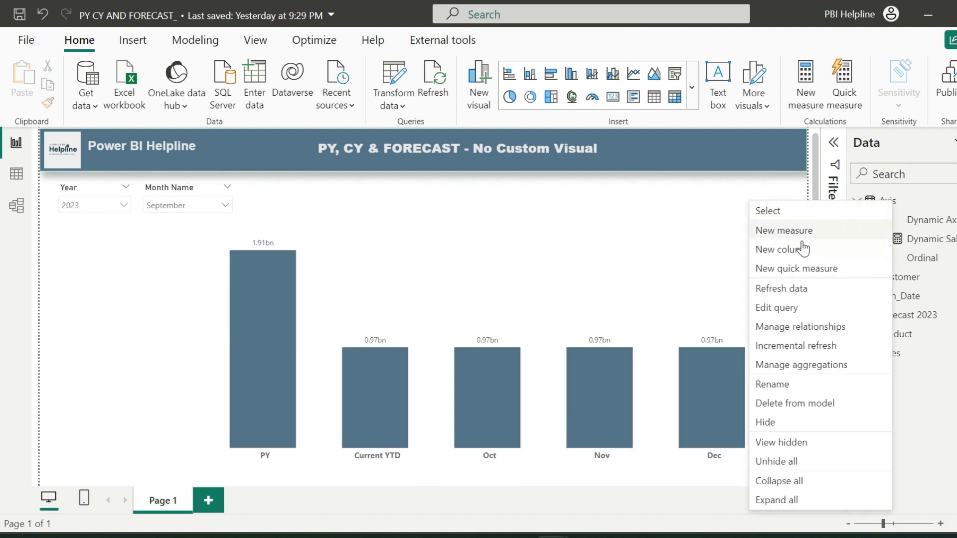
left_click(791, 230)
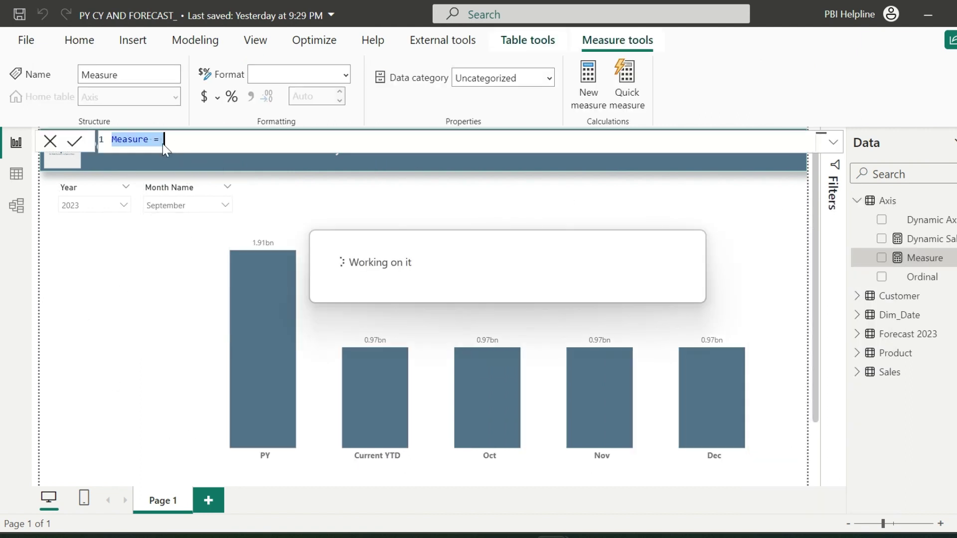
type("Dynamic Fut")
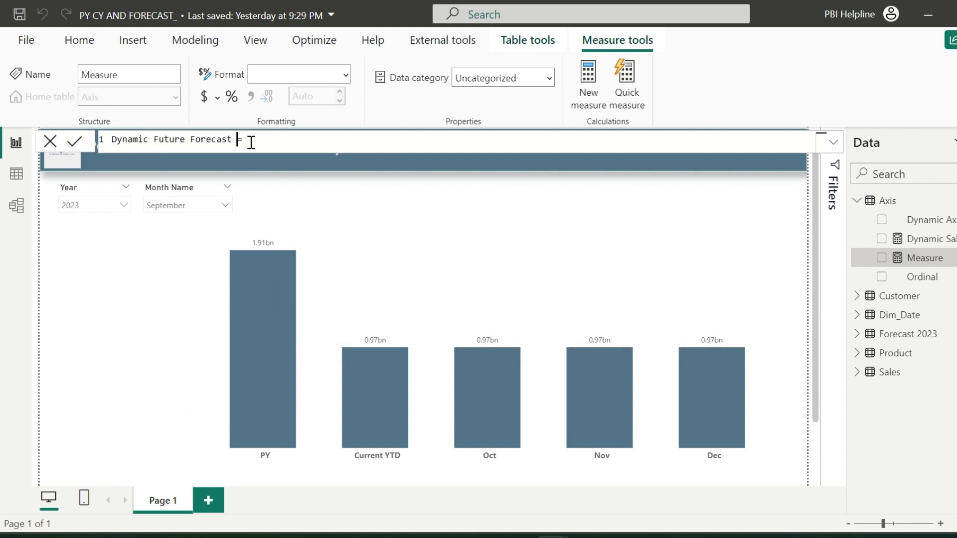
key("shift+Return")
type("IF(")
key("shift+Return")
type("sele")
key("Tab")
type("('Axis'[Ordinal]) > MAX(mont")
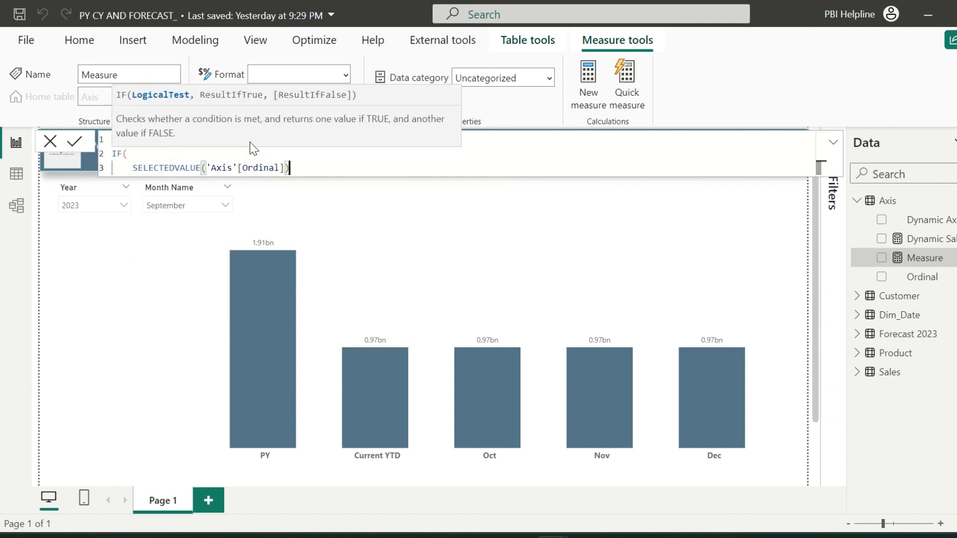
key("Up")
key("Up")
key("Up")
key("Up")
key("Tab")
type(")")
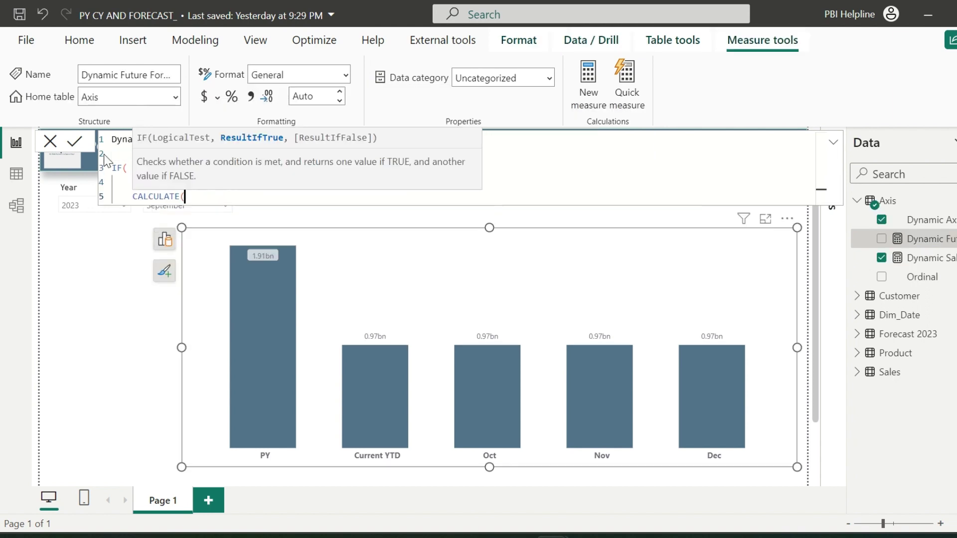
- Return SUM('Forecast 2023'[Forecast Amount]) with REMOVEFILTERS(Dim_Date) and commit the measure
key("shift+Return")
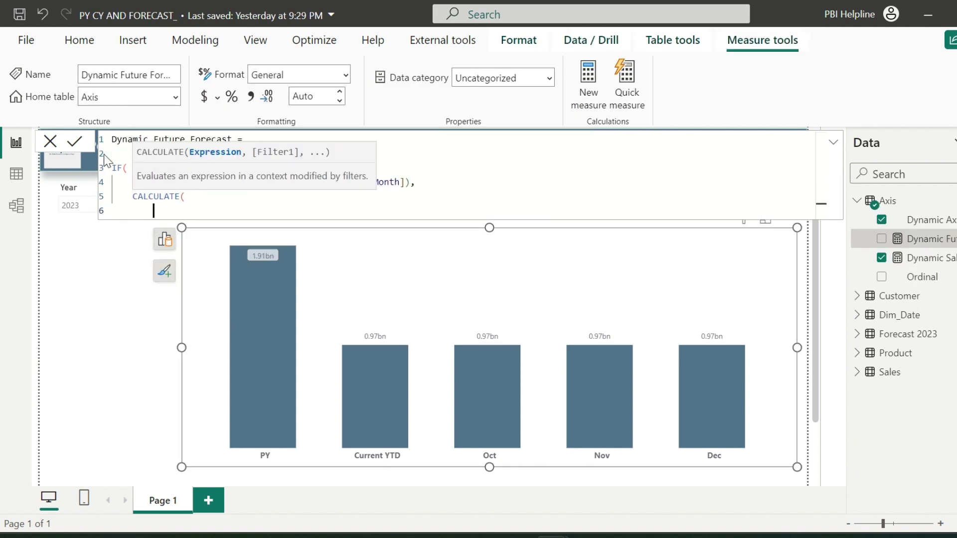
type("sum(a")
type("mount")
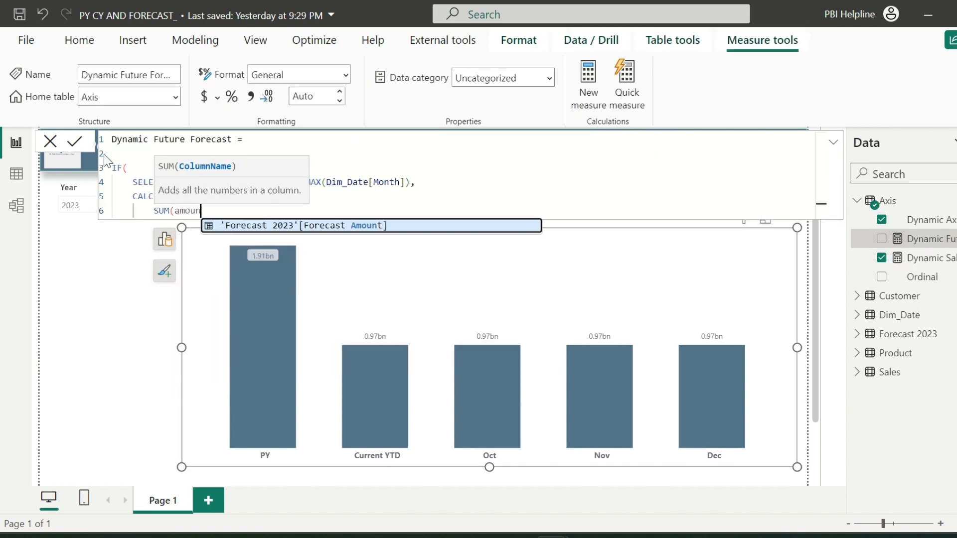
key("Tab")
type("),")
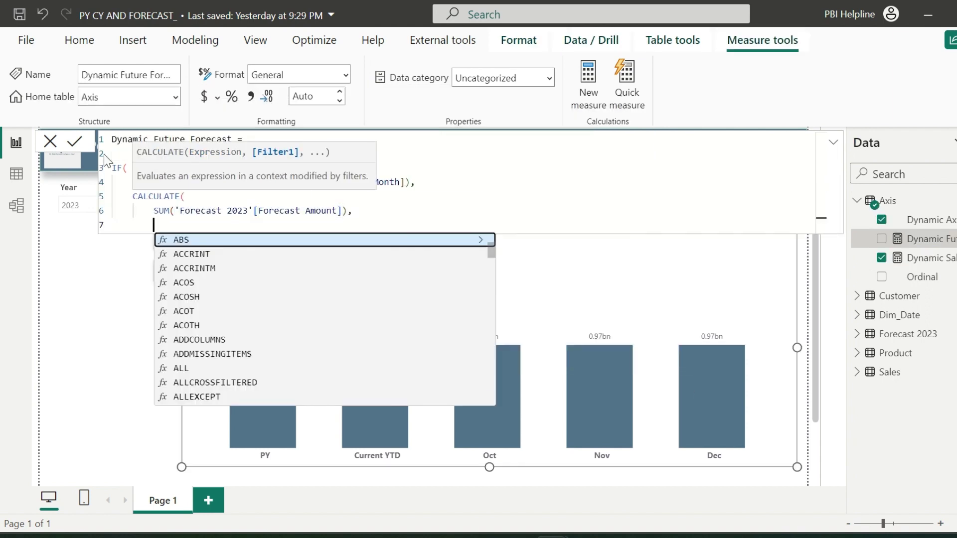
key("shift+Return")
type("remove")
key("Tab")
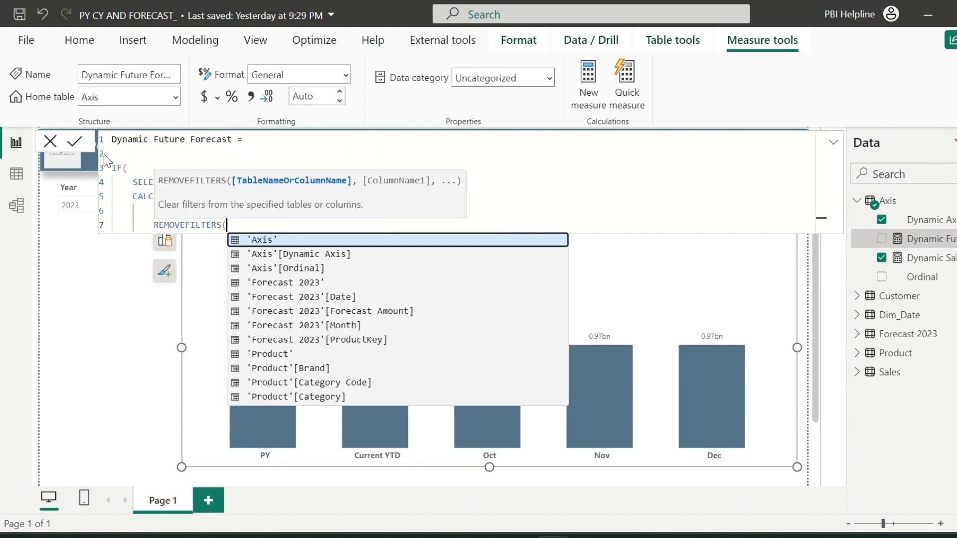
type("date")
key("Up")
key("Tab")
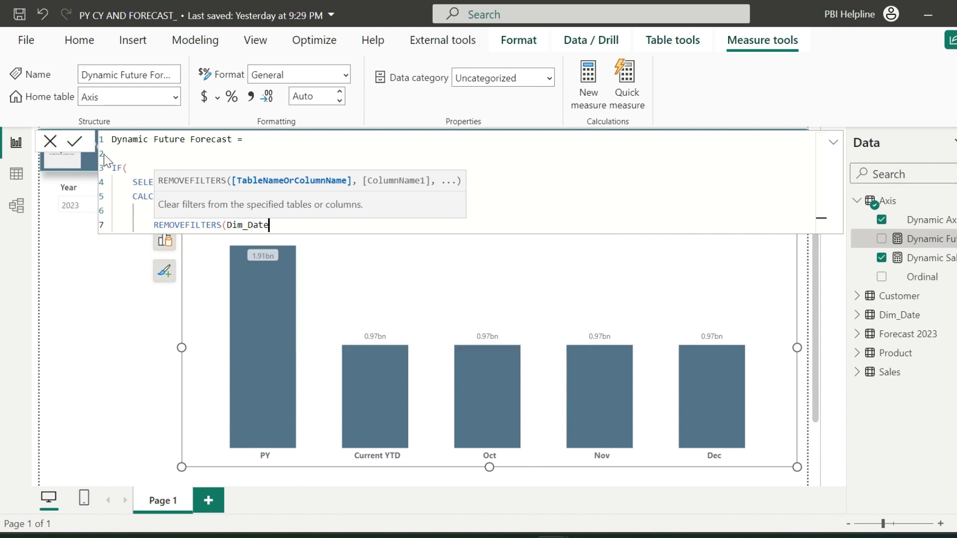
type(")")
key("shift+Return")
type("))")
key("Return")
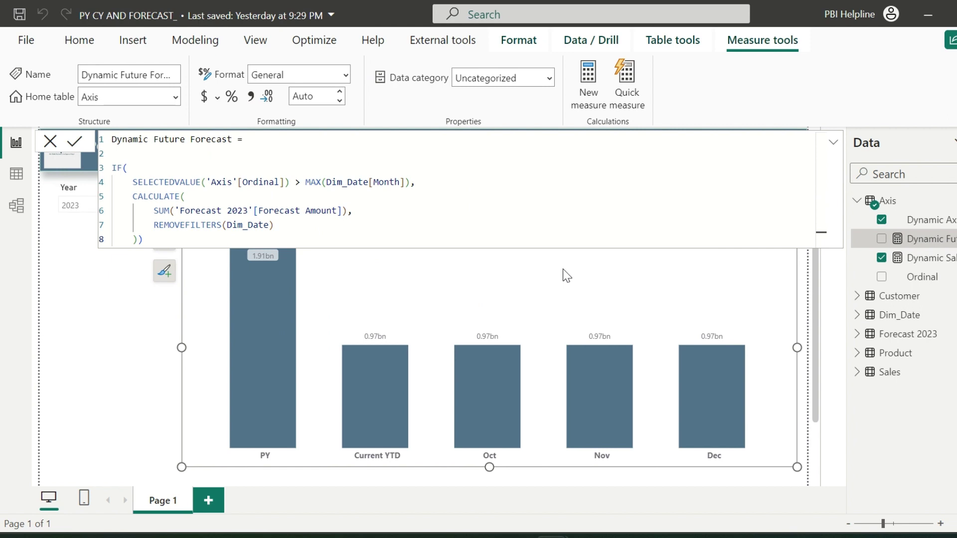
left_click(833, 145)
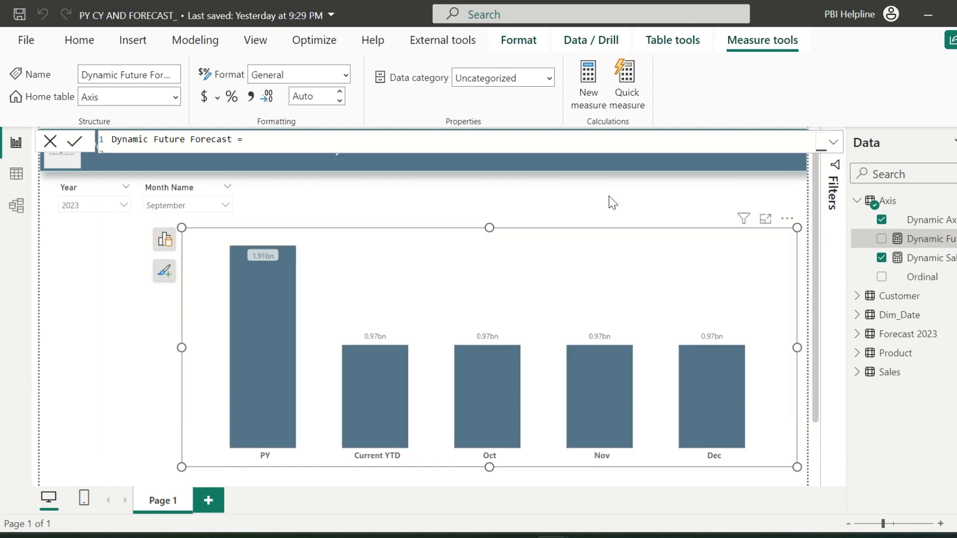
- Stack Dynamic Future Forecast on the columns and colour its segments green
left_click(165, 239)
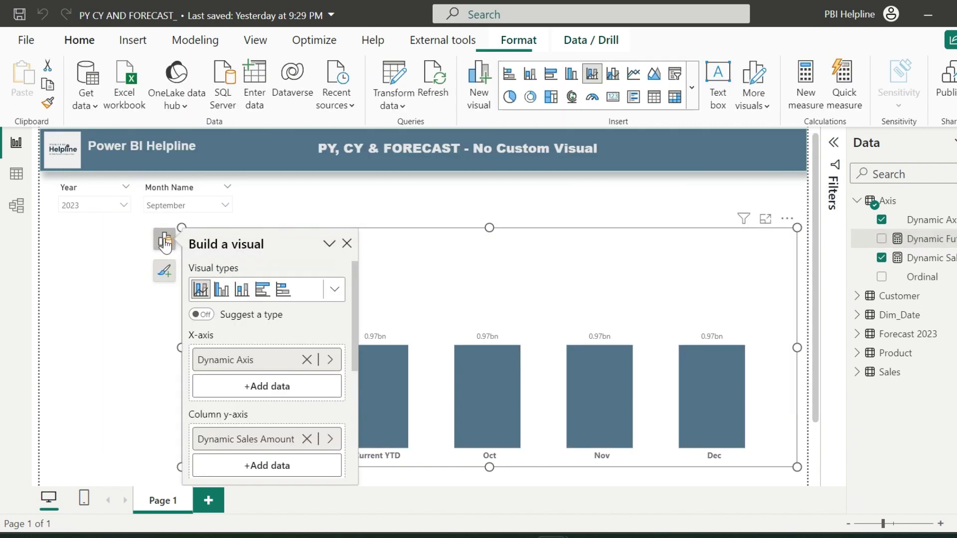
left_click(334, 289)
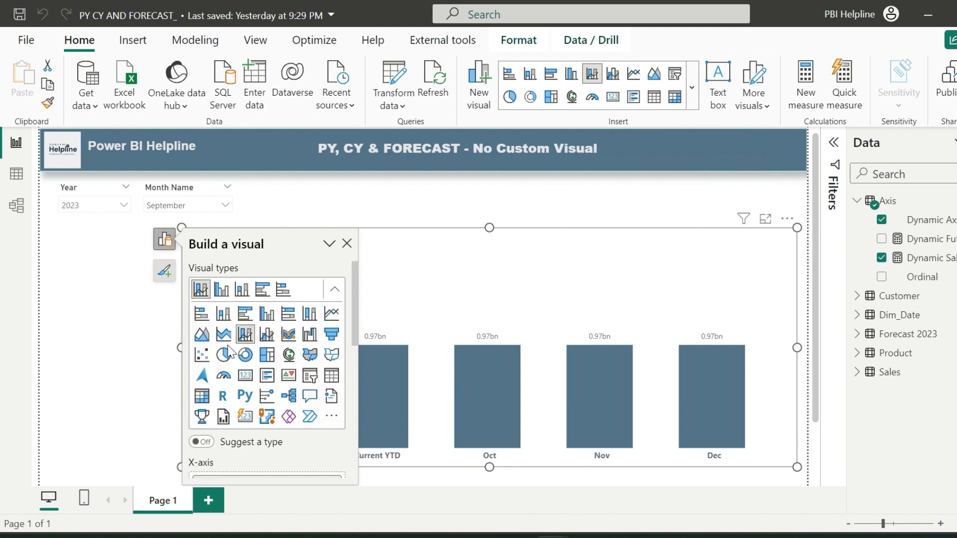
left_click(332, 294)
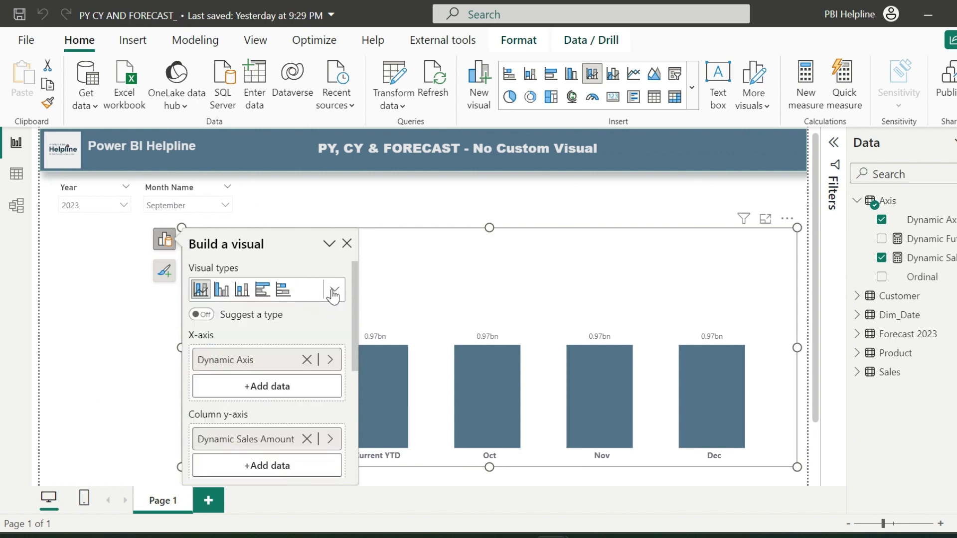
scroll(286, 349, "down", 2)
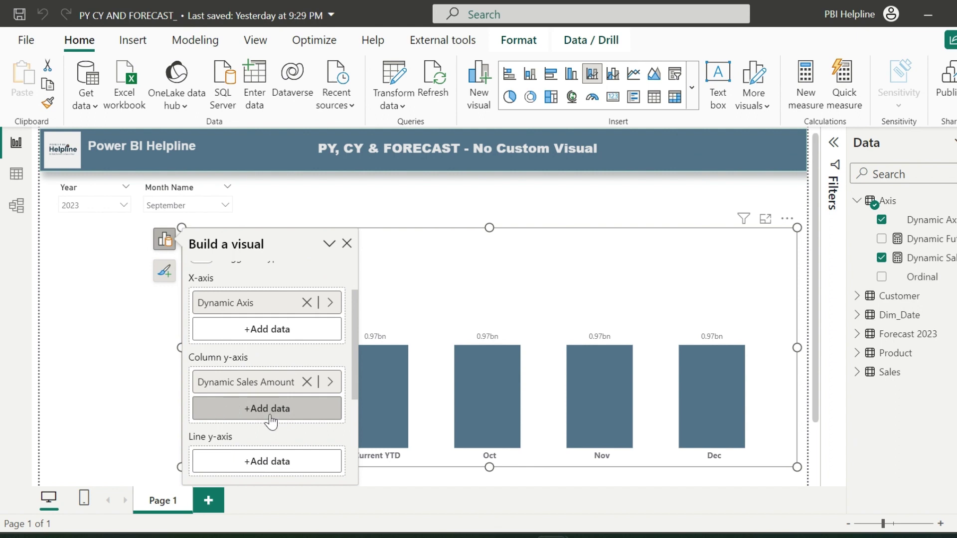
left_click_drag(935, 248, 254, 413)
left_click(164, 271)
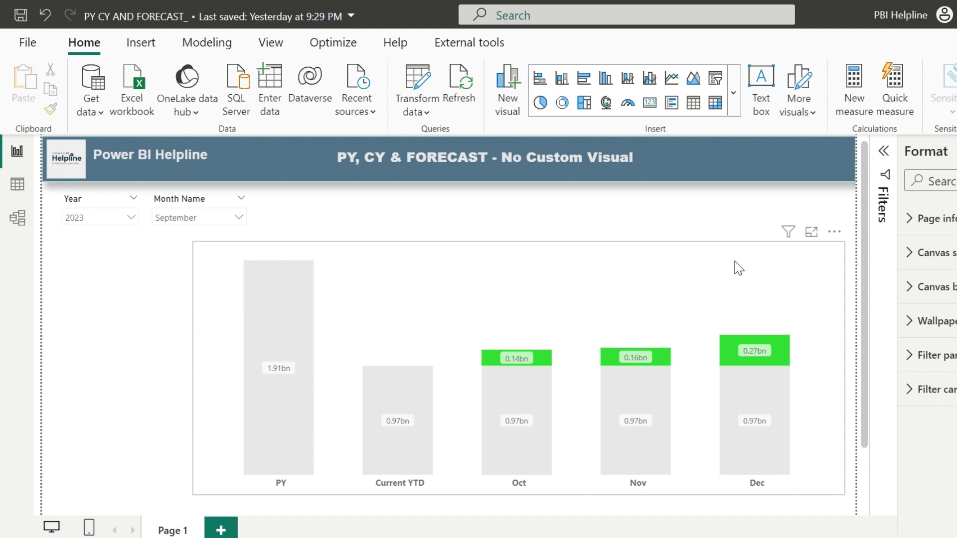
- Test the forecast segments by filtering the slicer to October, then August
left_click(211, 218)
scroll(188, 309, "down", 3)
left_click(179, 314)
left_click(188, 270)
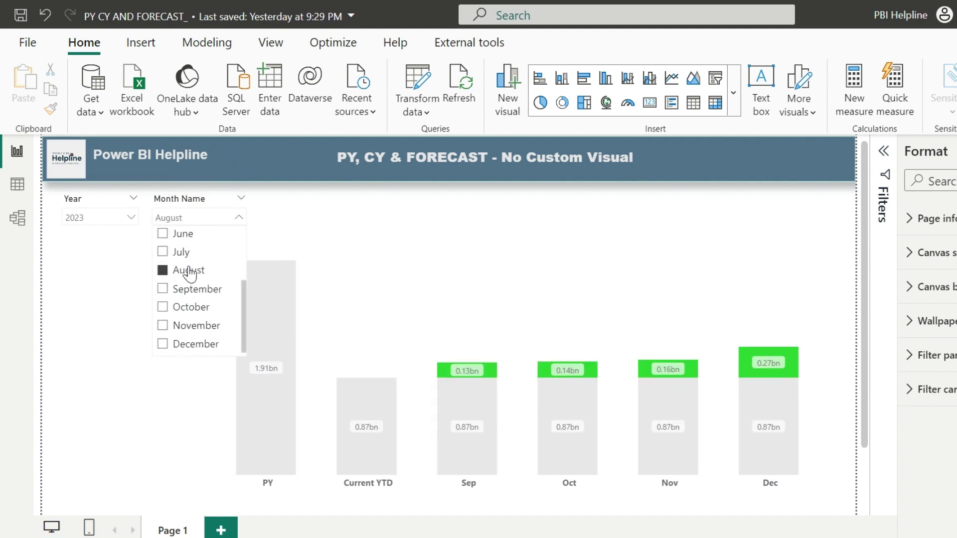
- Reset the slicer to September and start Line value with IF(Ordinal > MAX(Dim_Date[Month]), ...)
left_click(188, 290)
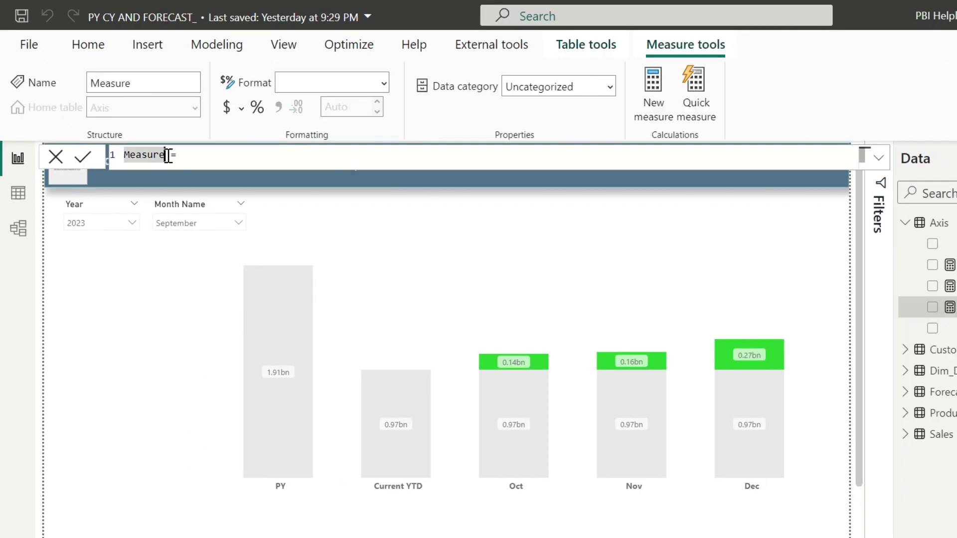
double_click(124, 156)
type("Line value  =")
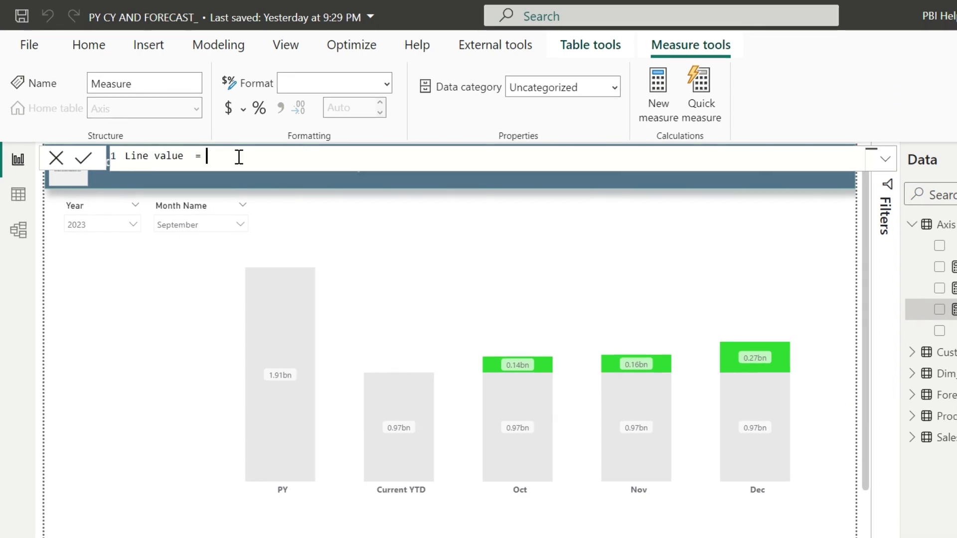
key("shift+Return")
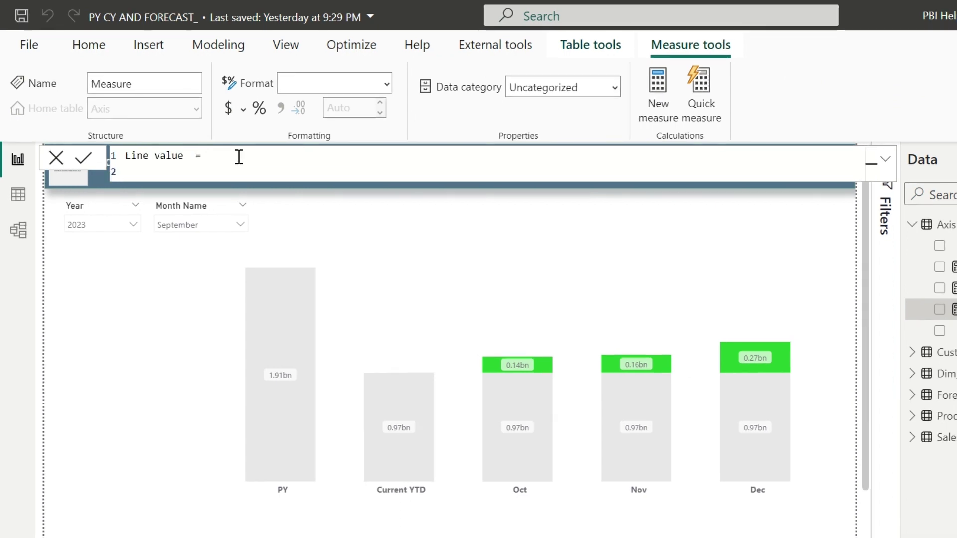
type("IF(")
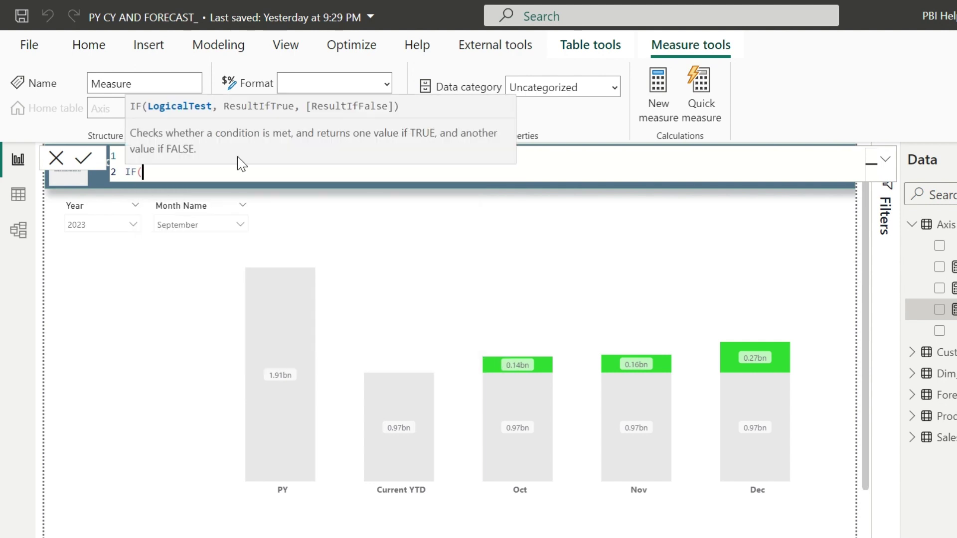
key("shift+Return")
type("sELECTEDVALUE('Axis'[Ordinal]) > MAX(month")
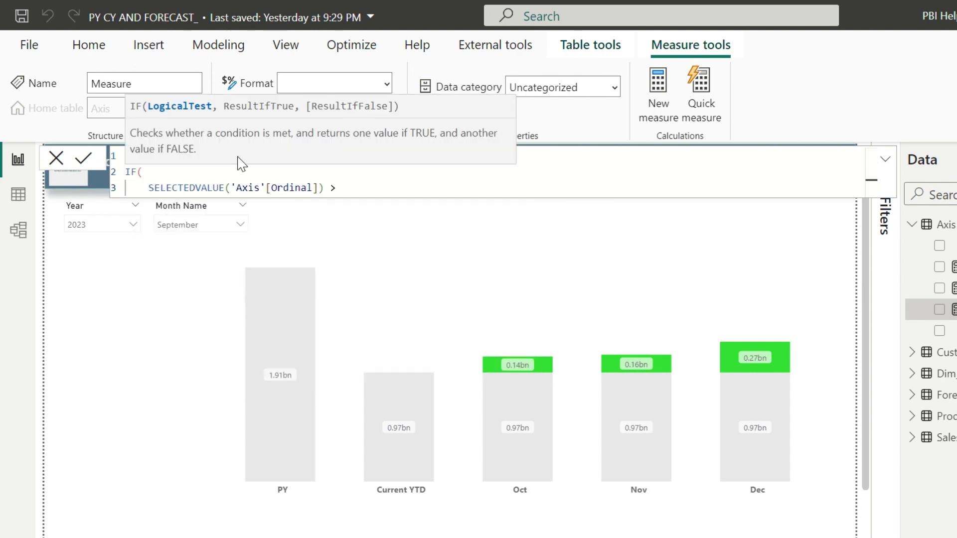
key("Up")
key("Up")
key("Up")
key("Up")
key("Tab")
type("),")
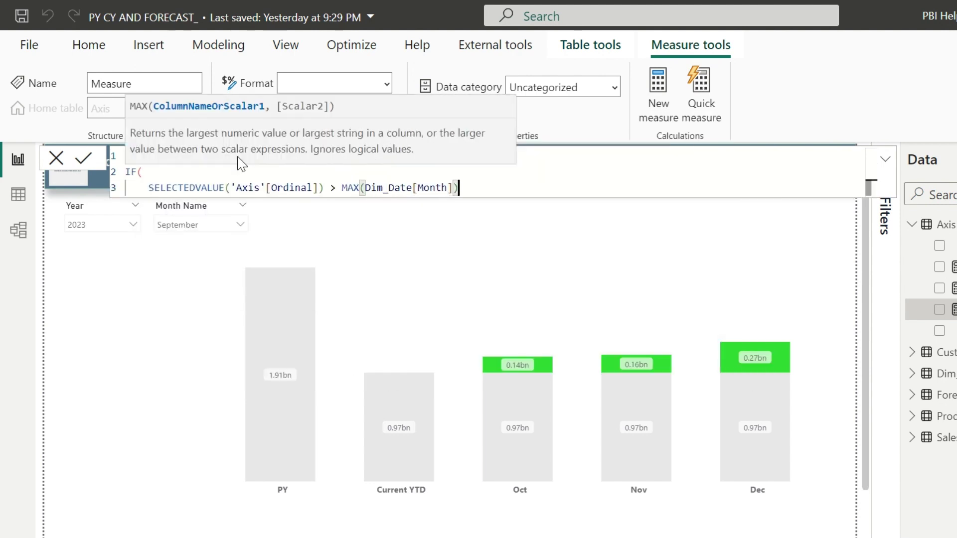
- Return [Cumulative Sales] + [Dynamic Future Forecast] and commit the Line value measure
key("shift+Return")
type("cu")
key("Up")
key("Up")
key("Up")
key("Tab")
type("+ fore")
key("Tab")
key("shift+Return")
left_click(224, 279)
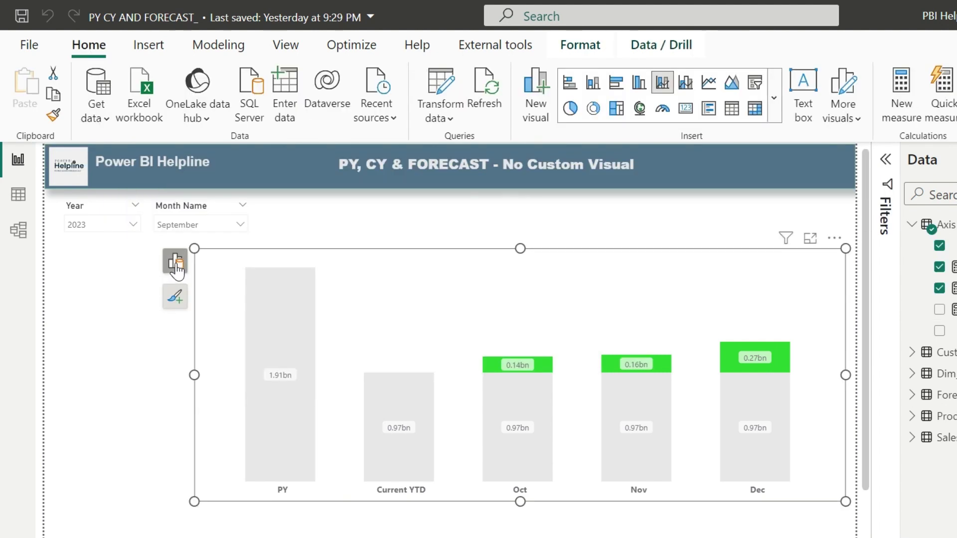
- Add Line value to the Line y-axis, toggling Secondary y-axis on then off to share the column scale
left_click(175, 260)
left_click_drag(942, 310, 310, 441)
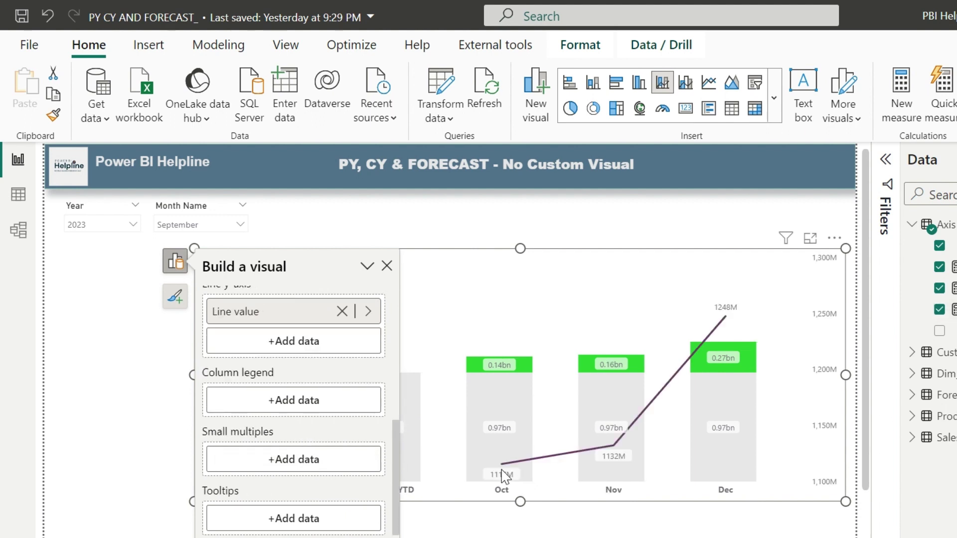
left_click(175, 296)
left_click(258, 395)
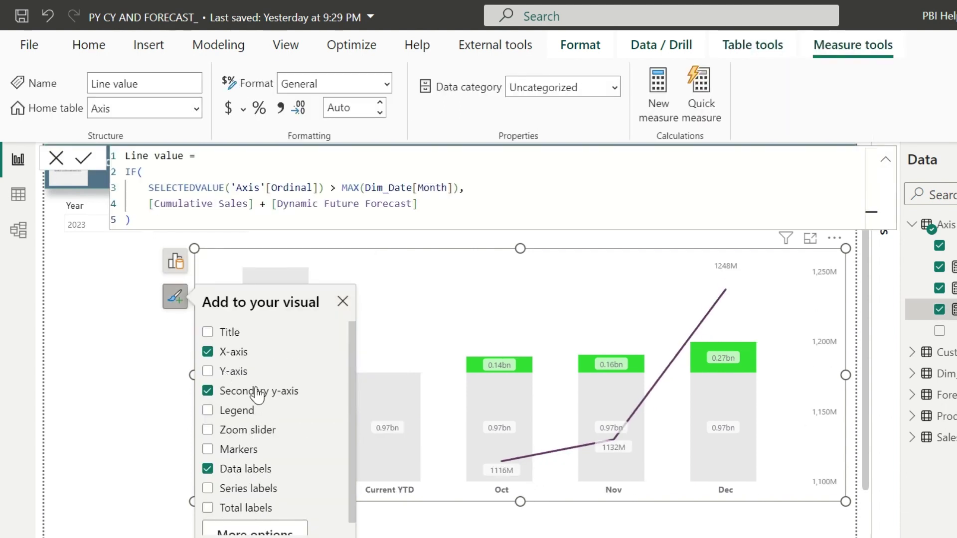
left_click(257, 395)
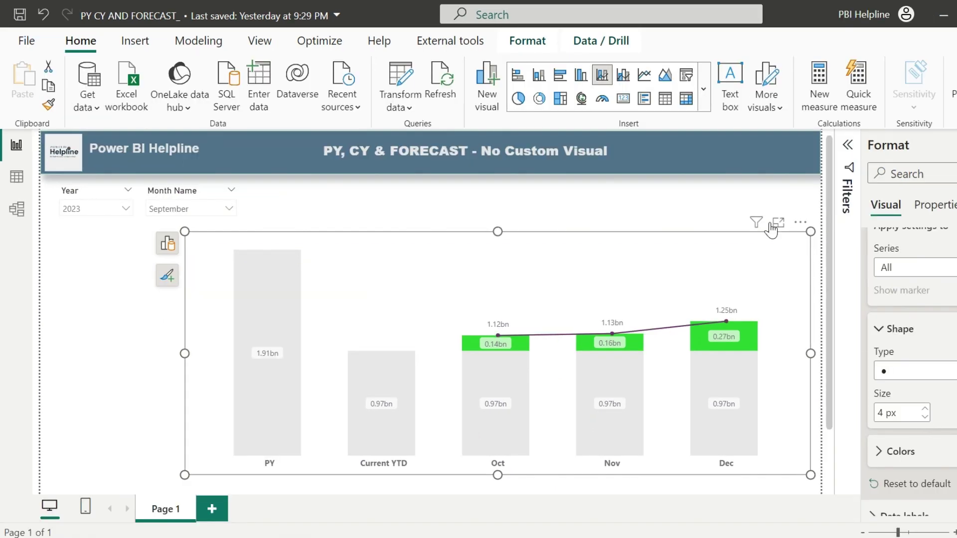
left_click(659, 200)
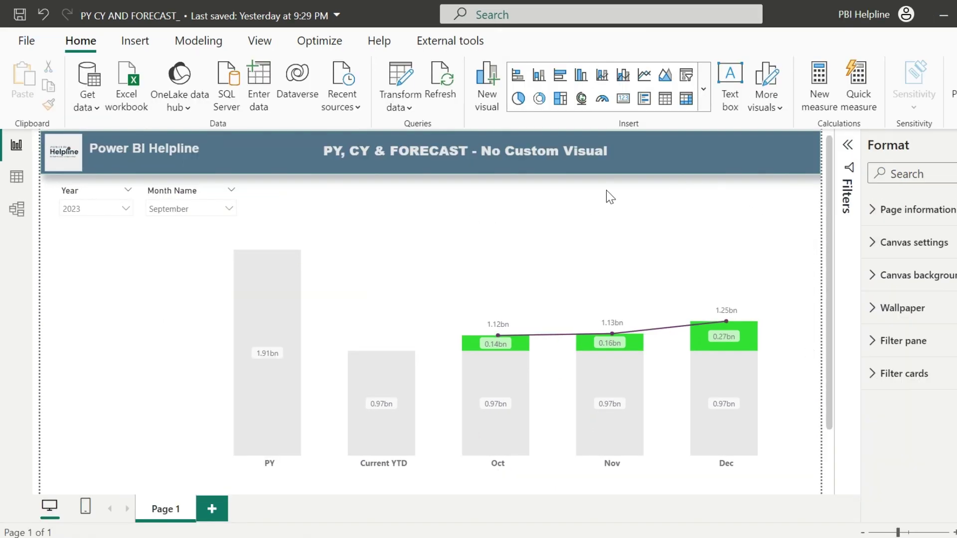
- Add a new measure named Measure to the Axis table that returns the text "Forecast"
left_click(607, 240)
right_click(861, 204)
key("Escape")
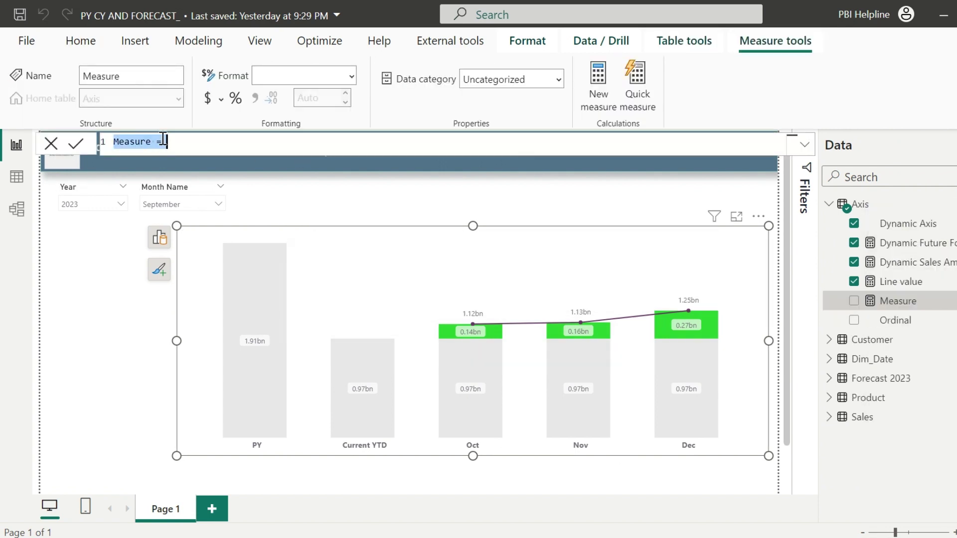
type("orecast")
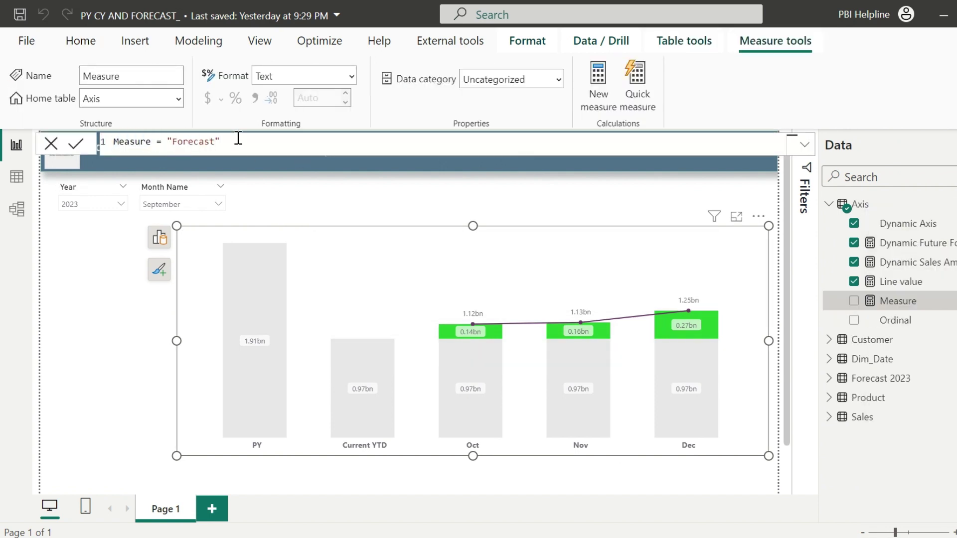
- Give the Dynamic Future Forecast data labels a custom label using the Measure field
scroll(914, 442, "down", 3)
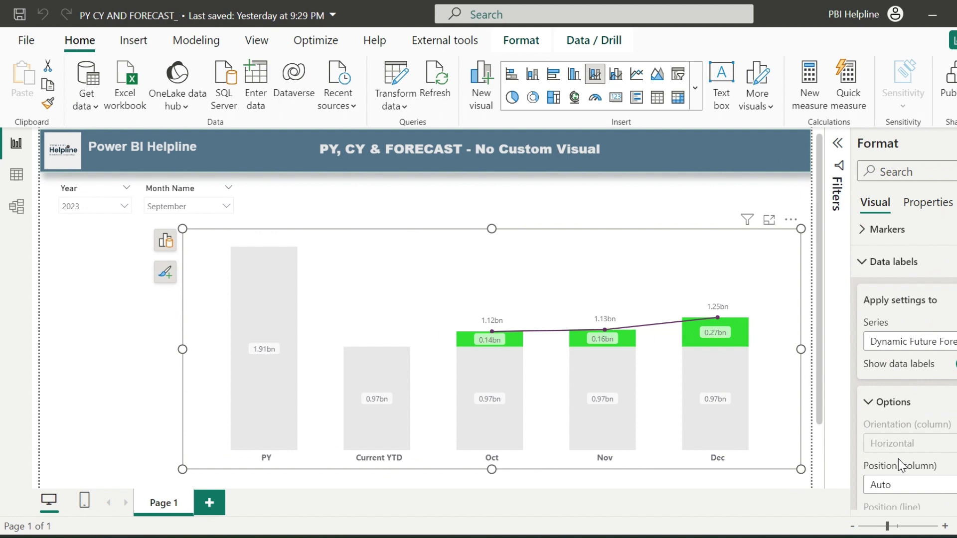
scroll(899, 459, "down", 3)
scroll(898, 459, "down", 2)
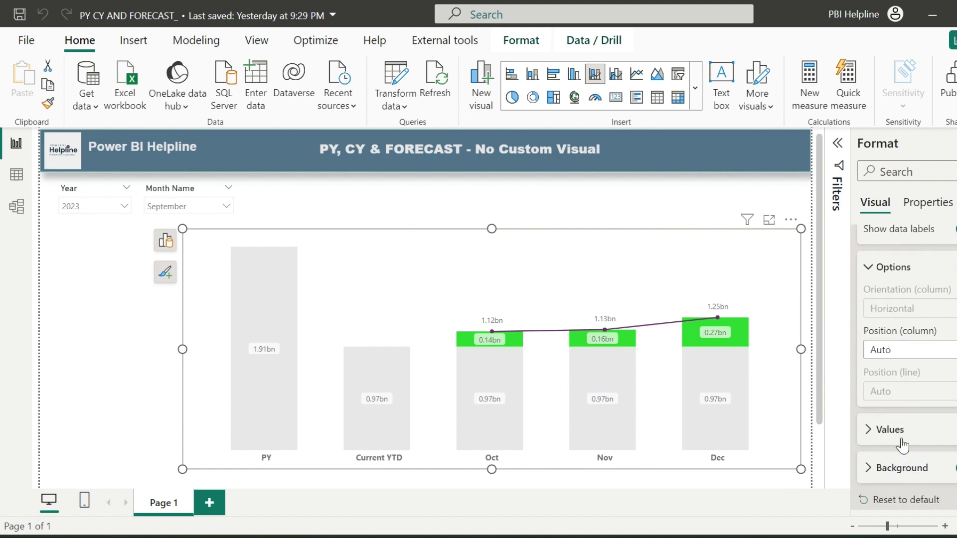
left_click(901, 429)
scroll(901, 433, "down", 3)
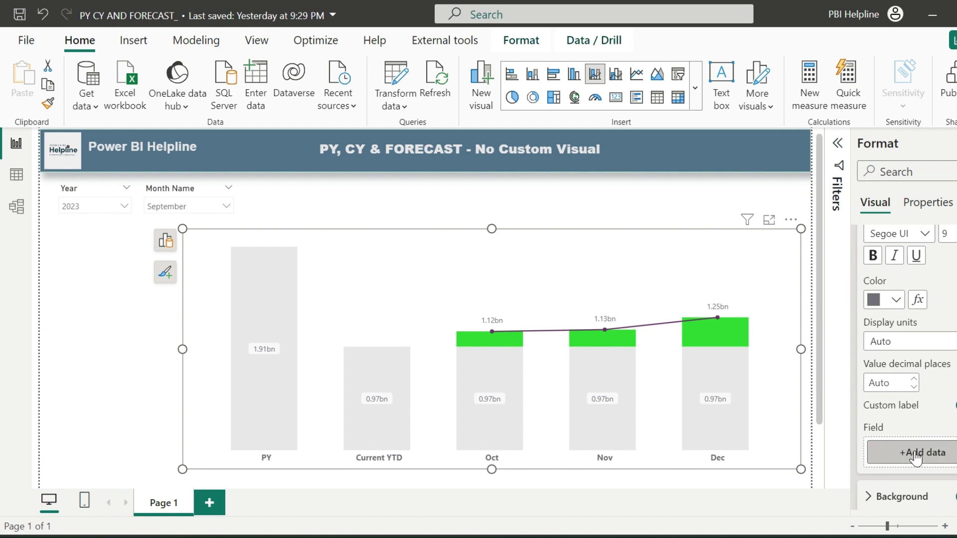
left_click(913, 452)
type("meas")
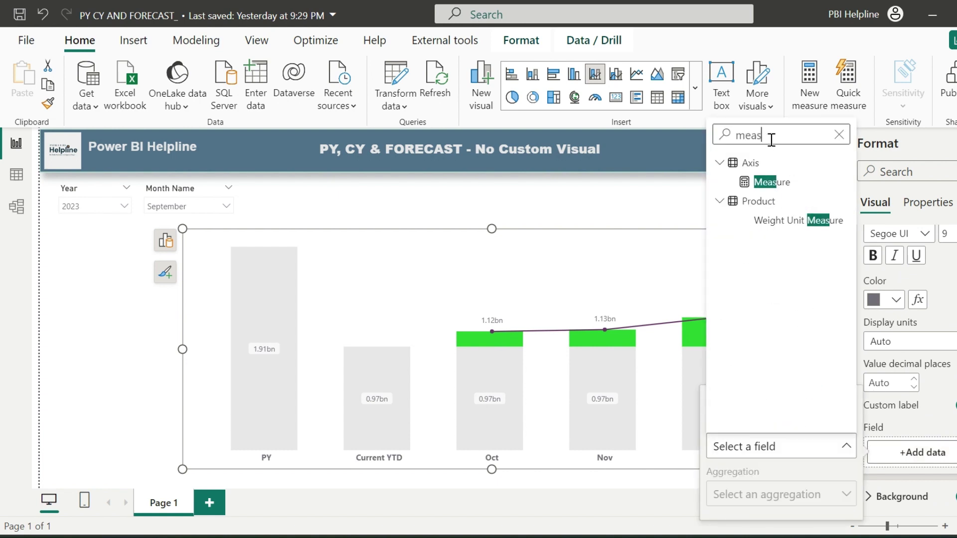
left_click(769, 185)
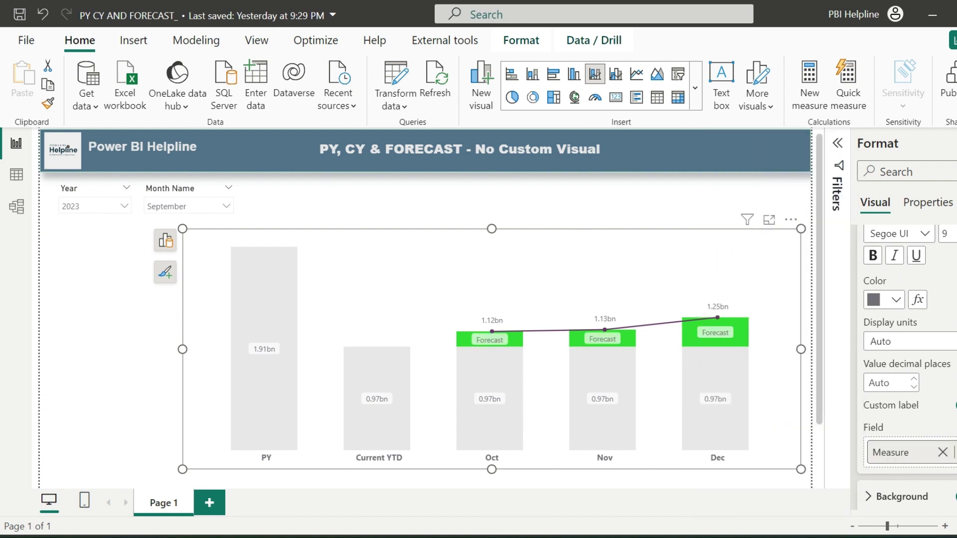
- Deselect the chart and collapse the Data and Filters panes so the report canvas is wider
left_click(667, 208)
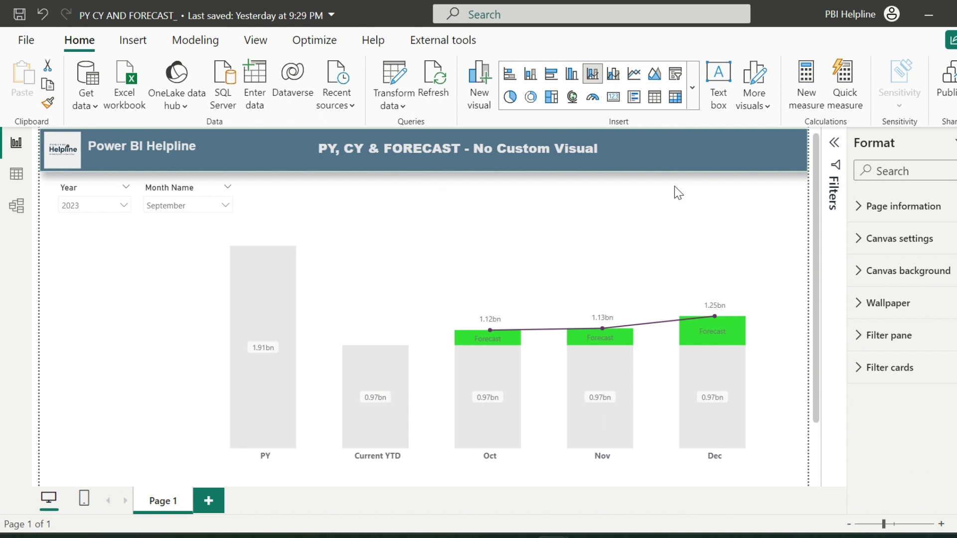
left_click(953, 150)
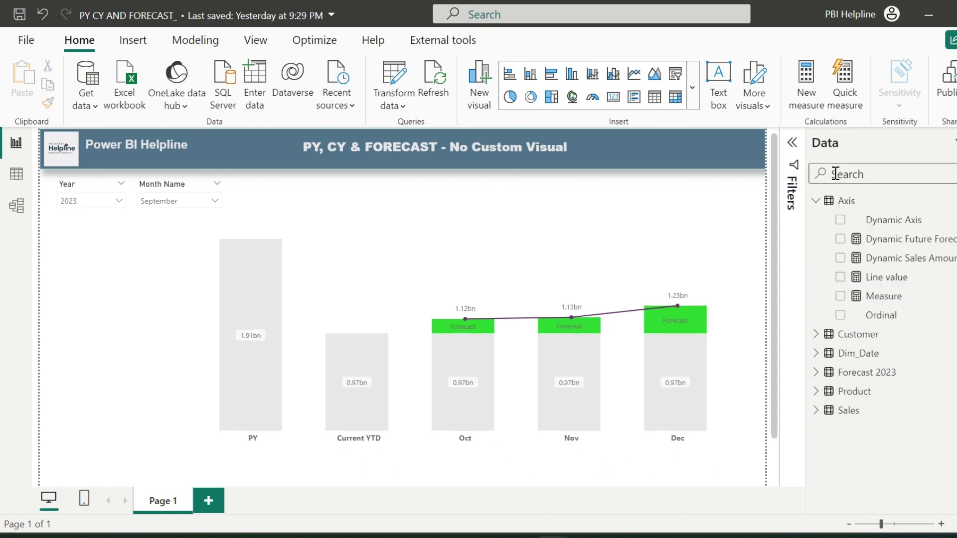
left_click(953, 150)
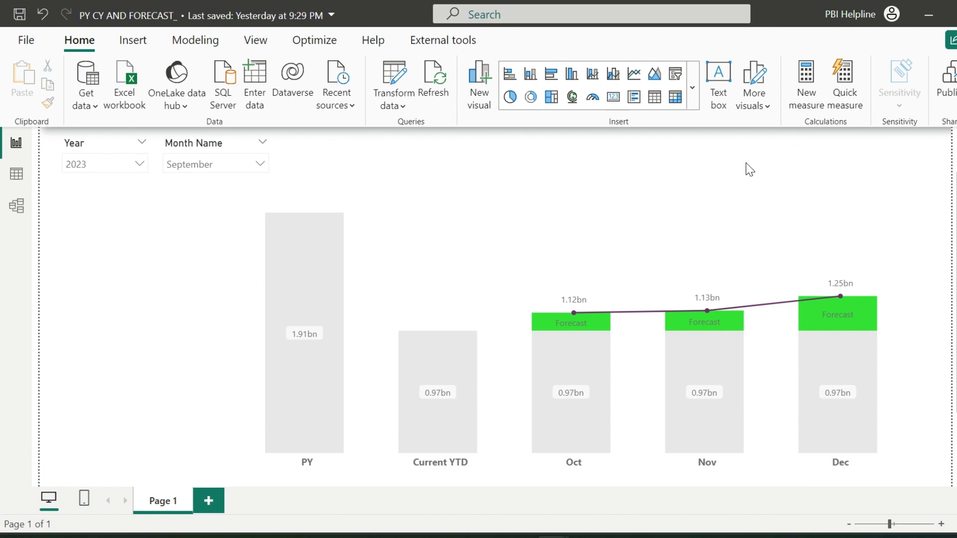